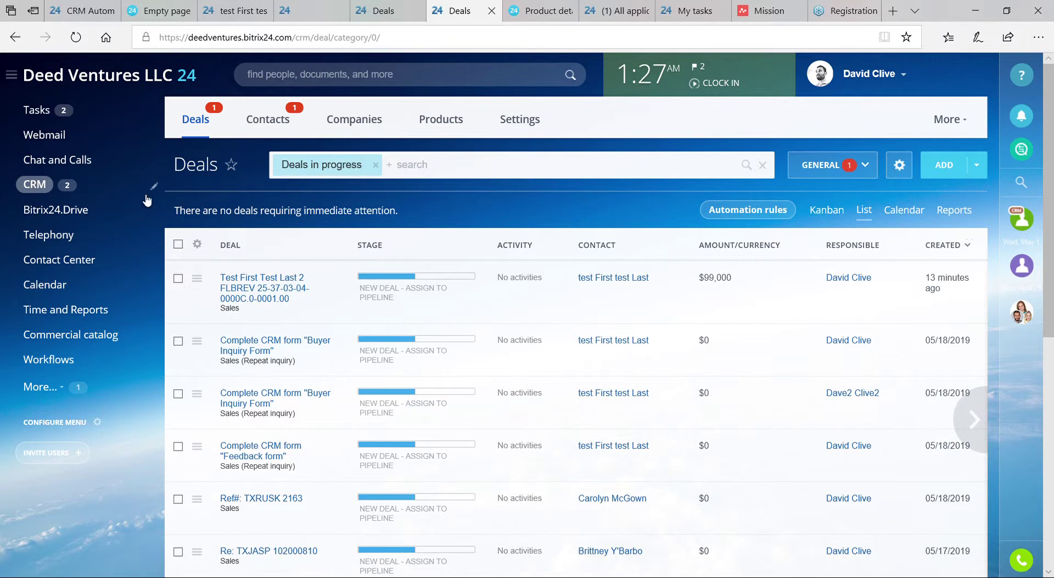
Open the CRM product catalog and expand the Land section to show its subsections.
click(449, 122)
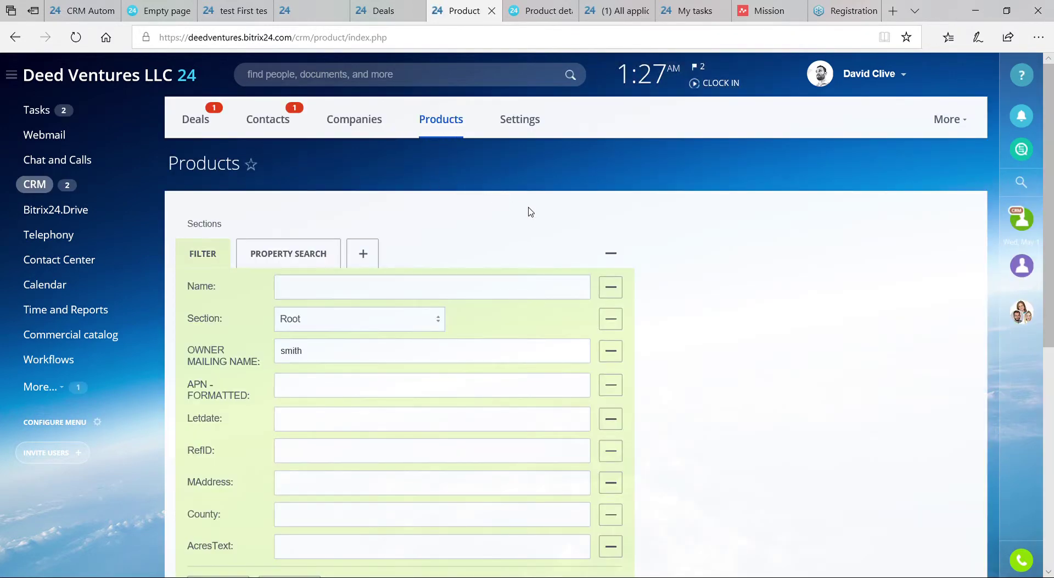
scroll(560, 219, down, 3)
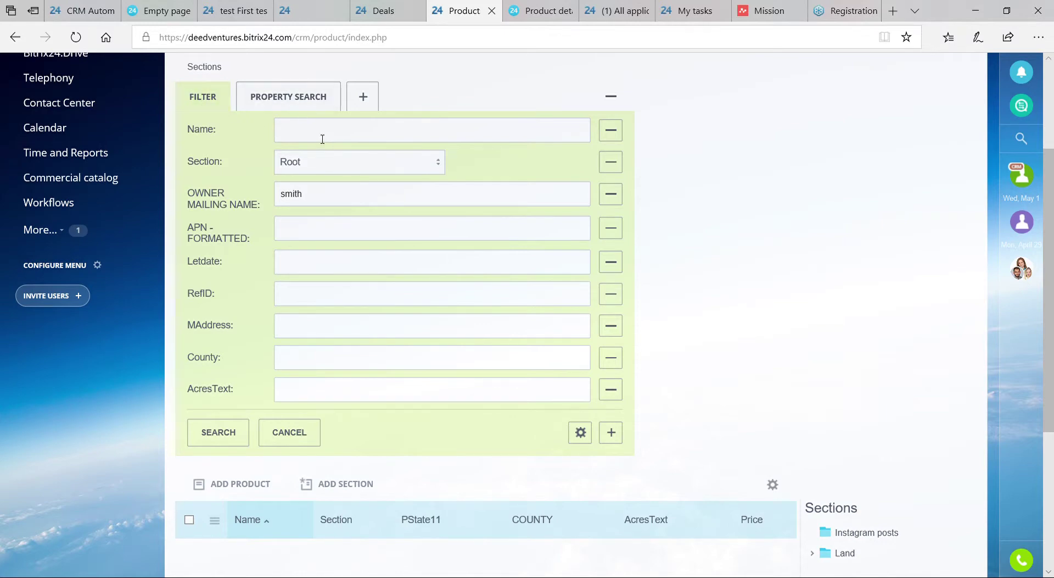
scroll(379, 405, down, 5)
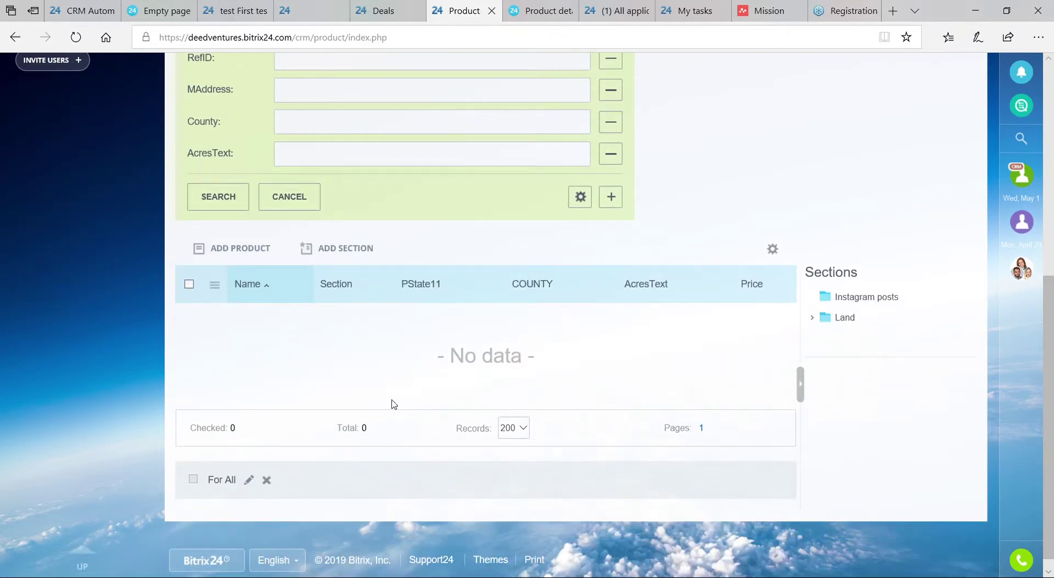
scroll(414, 374, up, 8)
scroll(377, 346, down, 5)
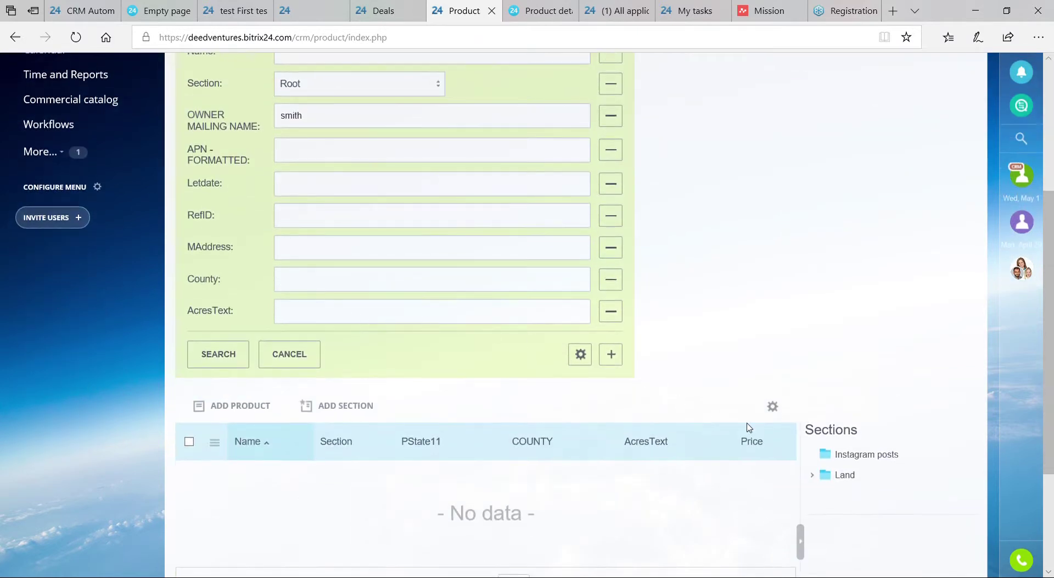
scroll(768, 422, down, 3)
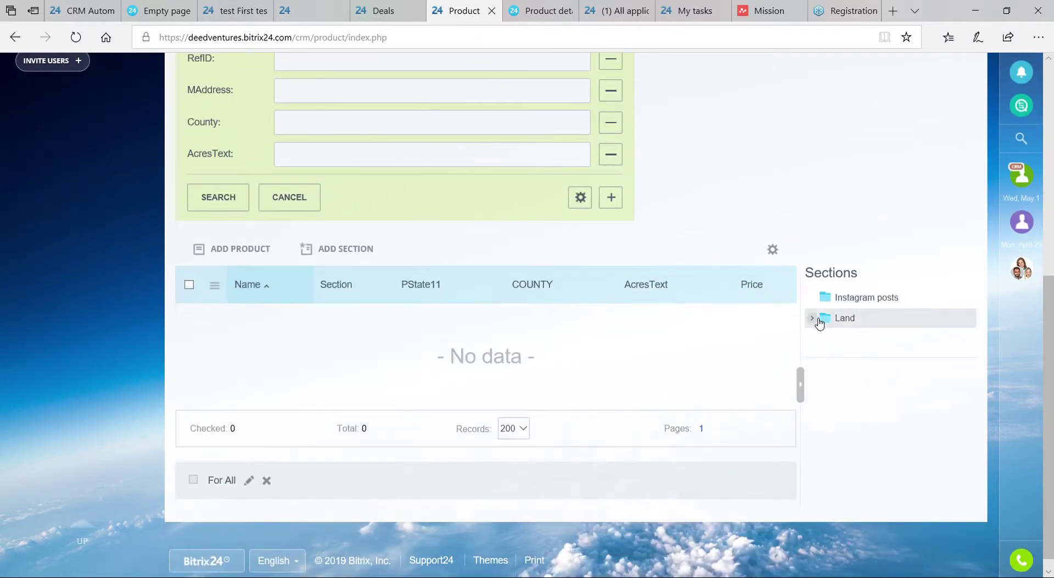
click(819, 320)
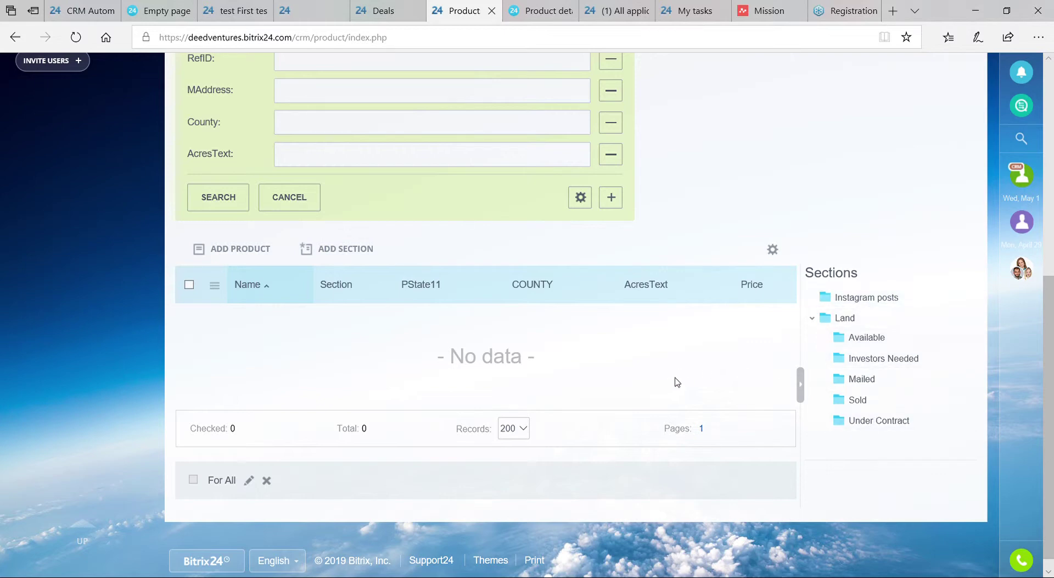
Open the Land section of the product catalog.
scroll(684, 367, up, 4)
scroll(690, 357, down, 4)
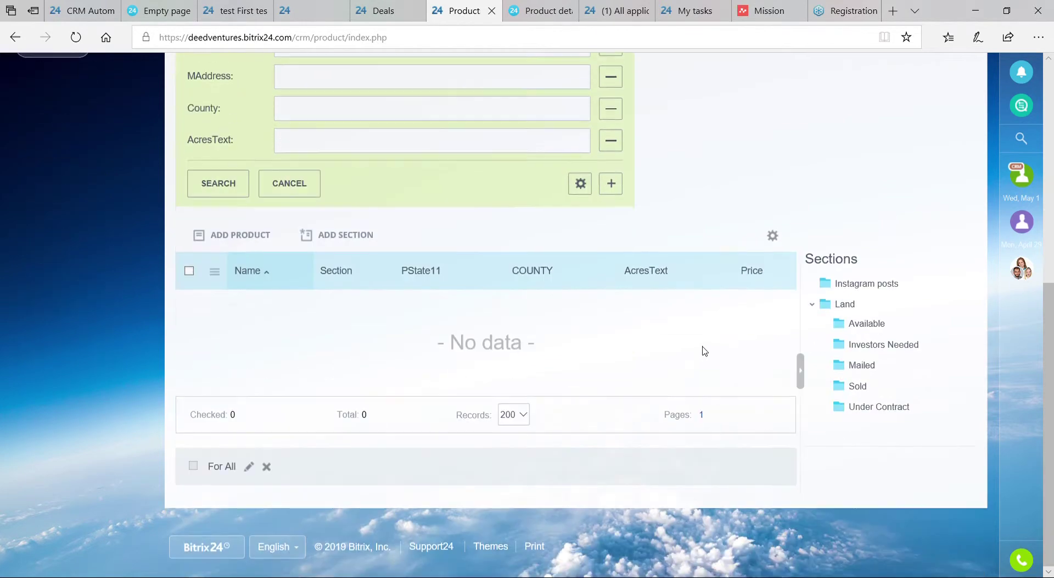
scroll(708, 346, up, 6)
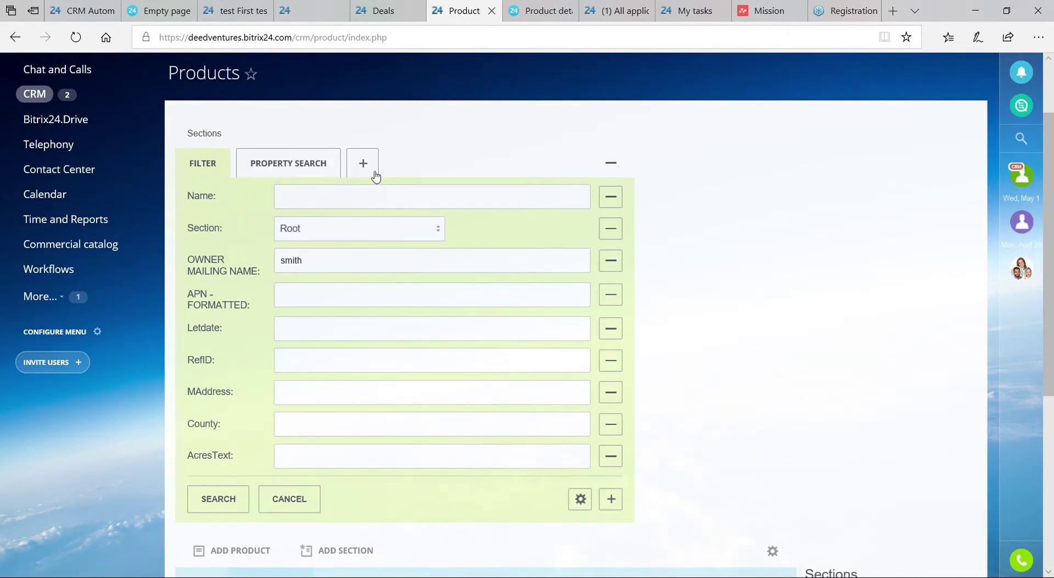
scroll(769, 354, down, 4)
click(860, 384)
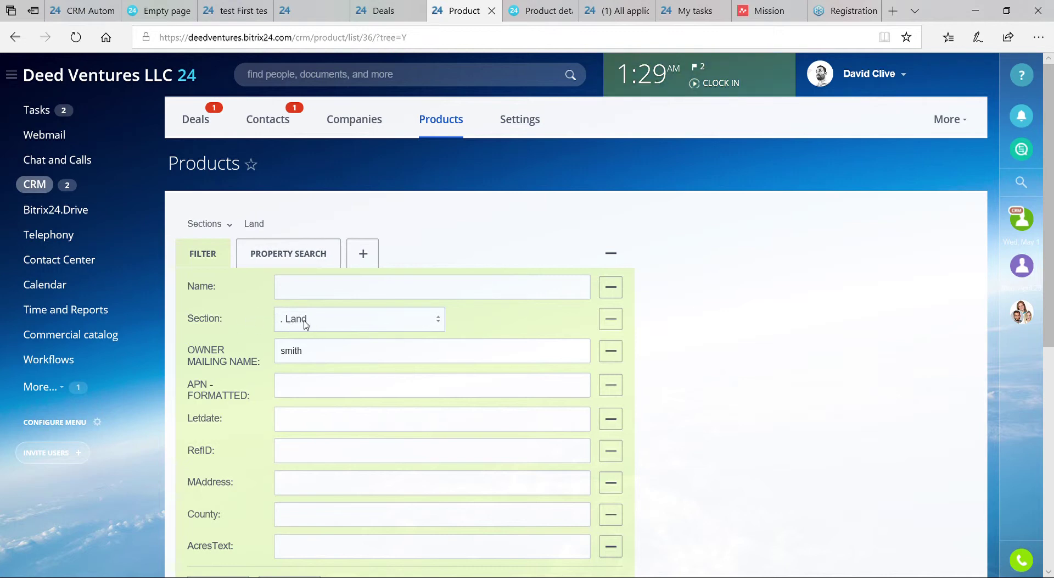
Clear the OWNER MAILING NAME value from the product filter.
drag(322, 351, 293, 354)
double_click(293, 354)
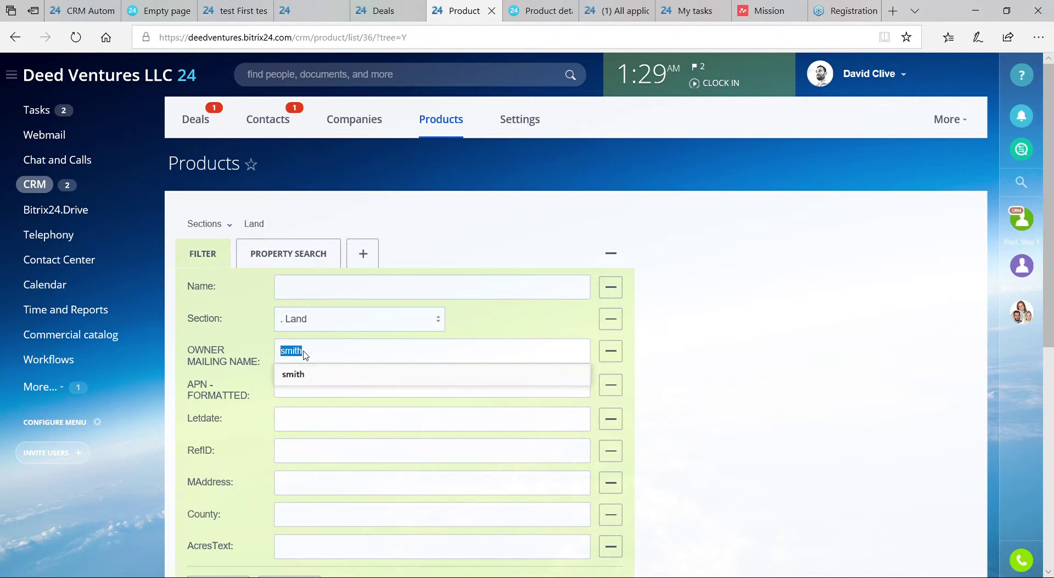
key(BackSpace)
scroll(225, 340, down, 1)
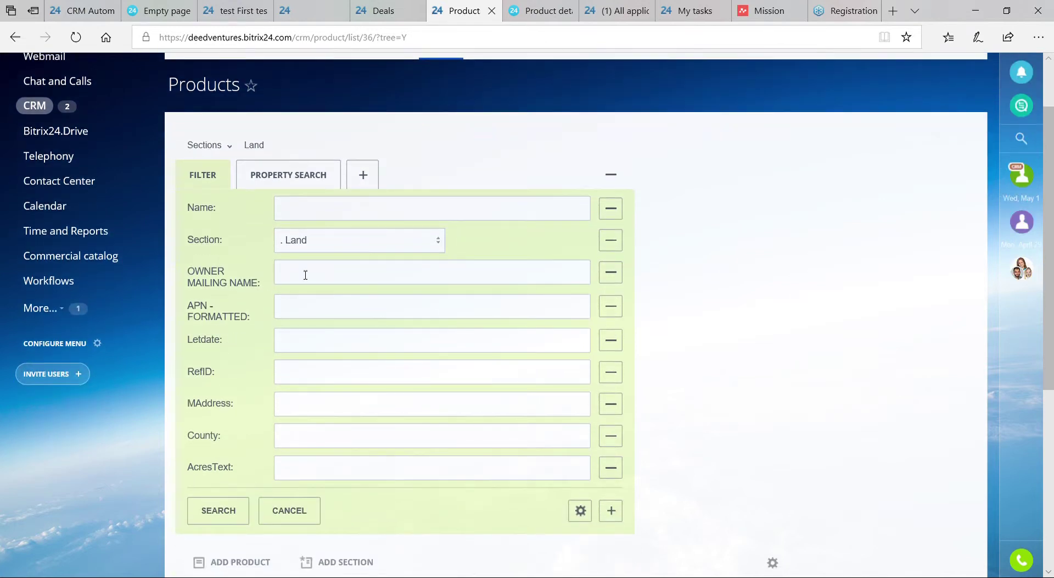
click(285, 274)
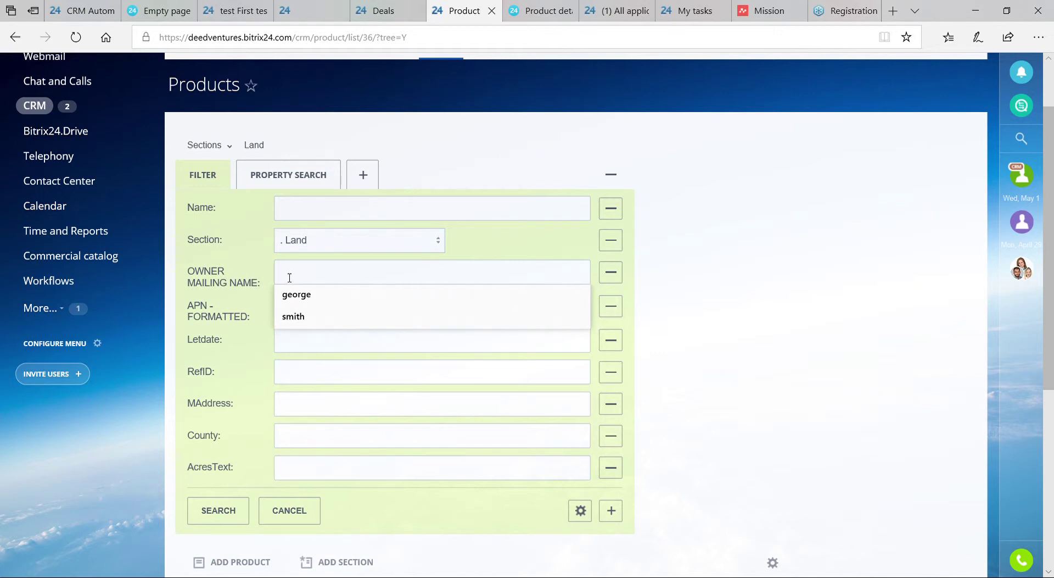
click(236, 314)
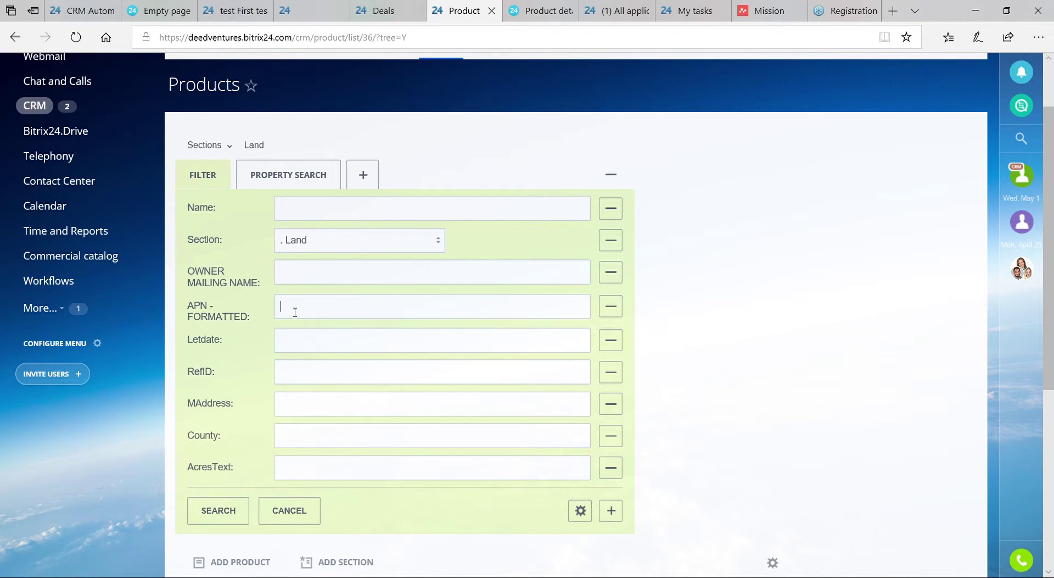
scroll(294, 312, down, 2)
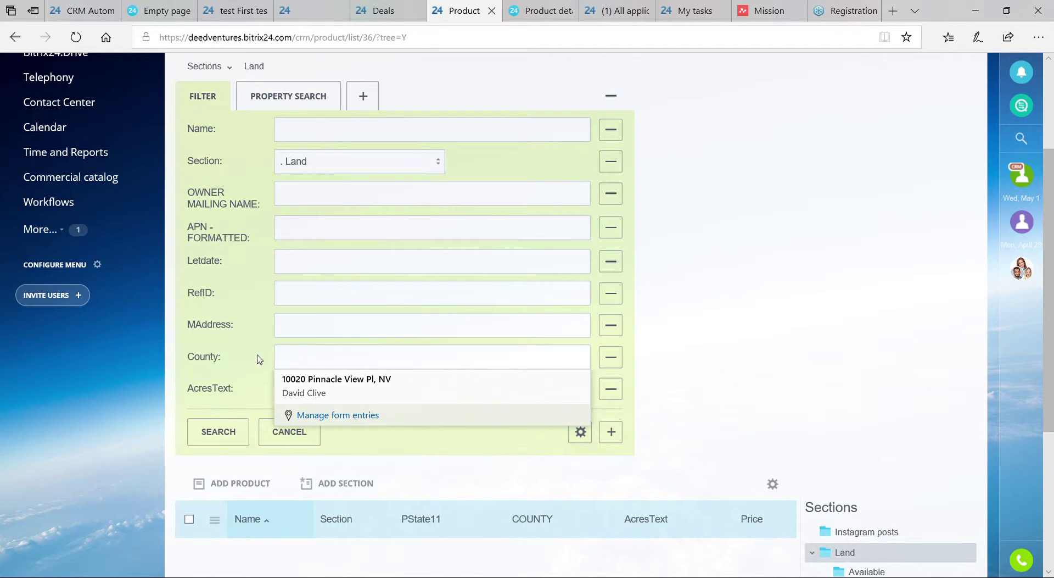
scroll(246, 359, down, 4)
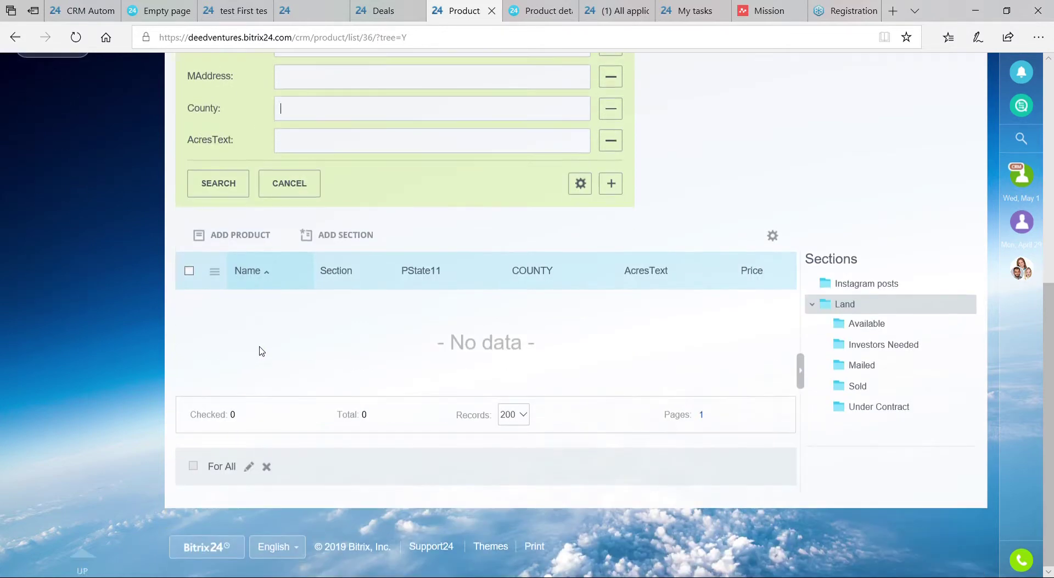
scroll(259, 348, up, 6)
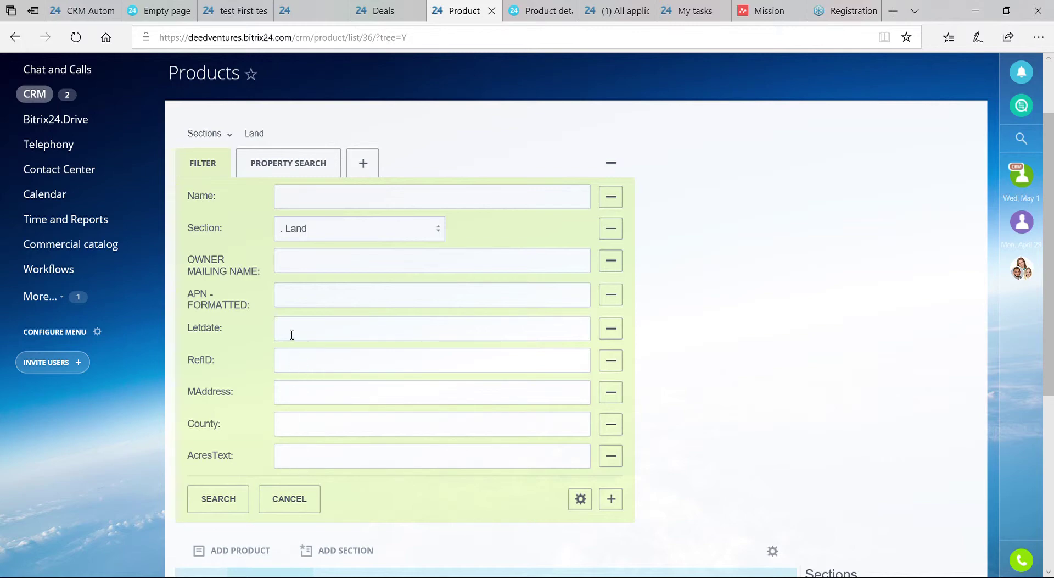
Search the Land products by entering the owner's surname in the OWNER MAILING NAME filter.
click(314, 270)
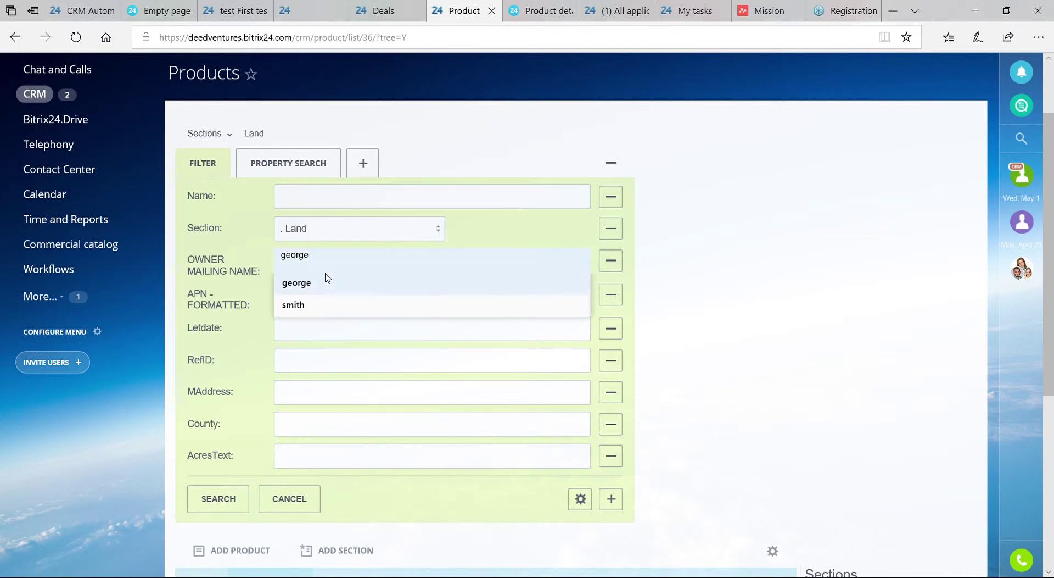
text(jones)
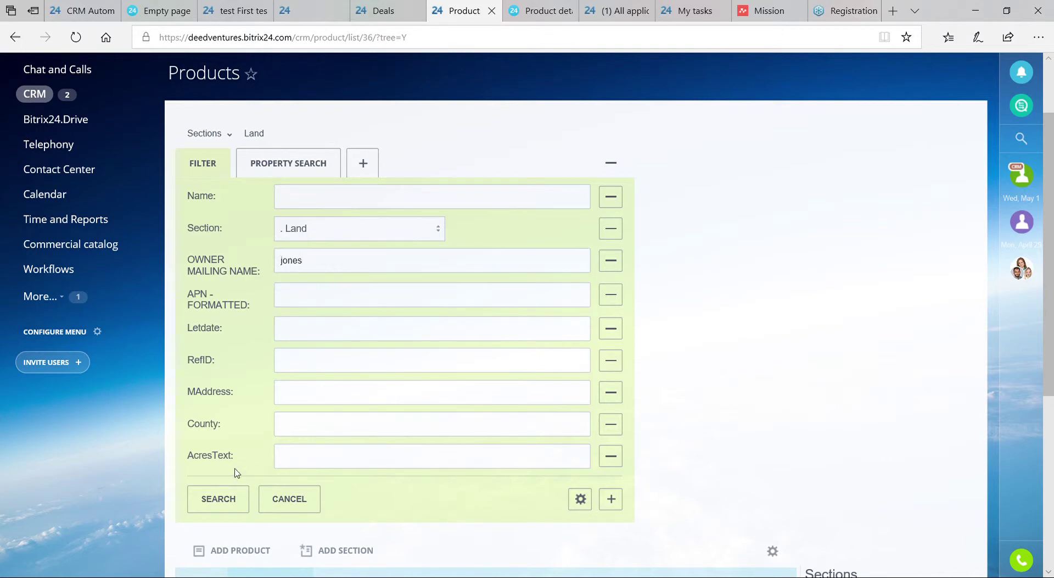
click(222, 498)
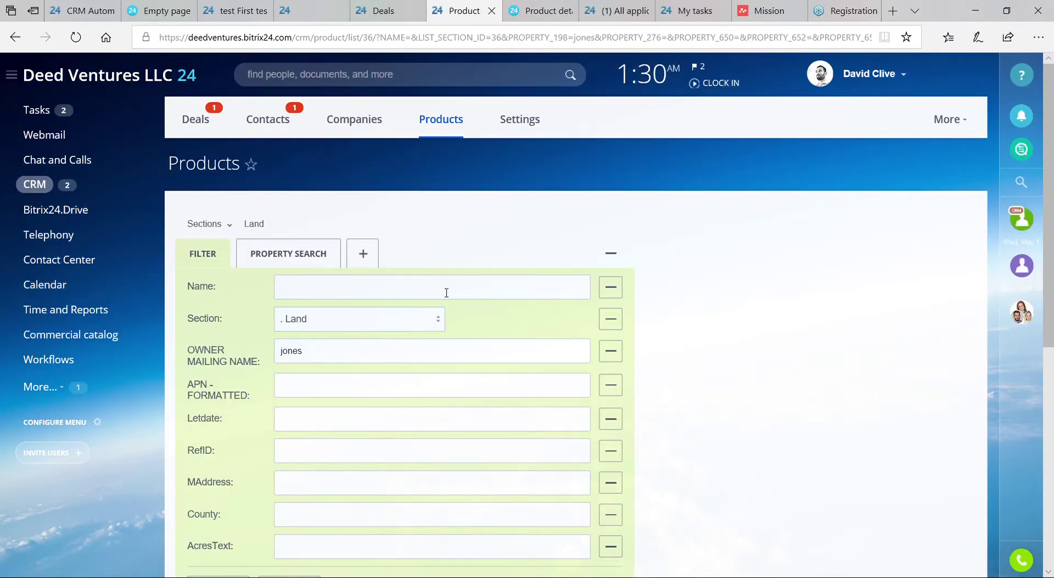
Switch to the Mailed subsection under Land with the owner name filter still applied.
scroll(442, 297, down, 6)
scroll(442, 297, up, 6)
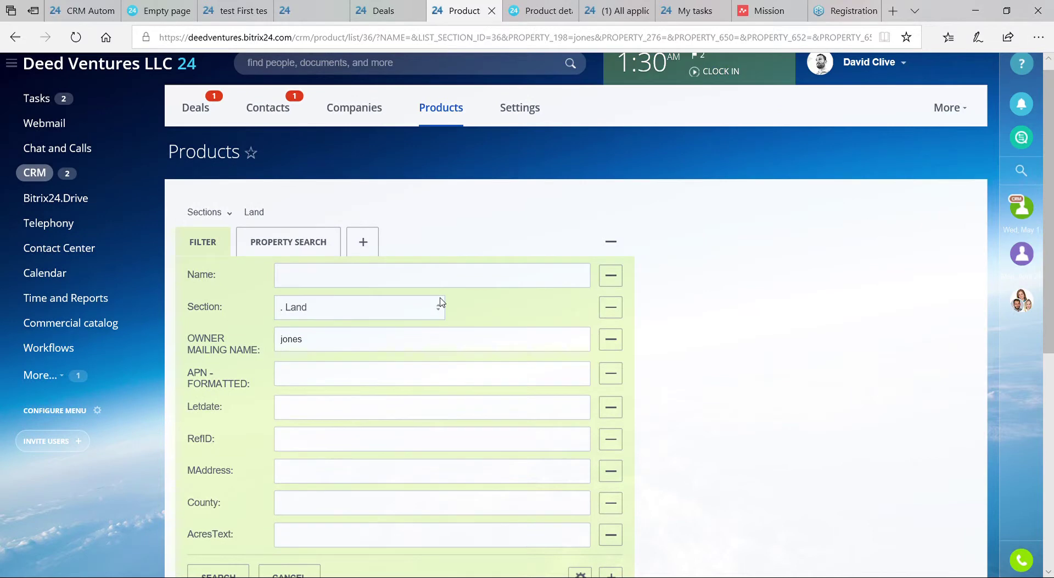
scroll(439, 301, down, 1)
scroll(341, 298, down, 4)
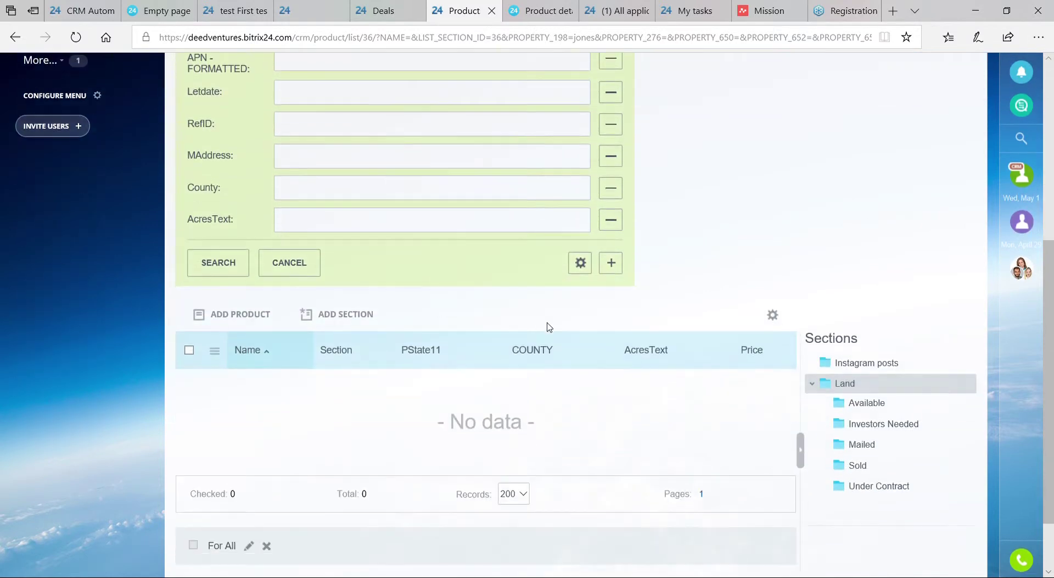
click(861, 447)
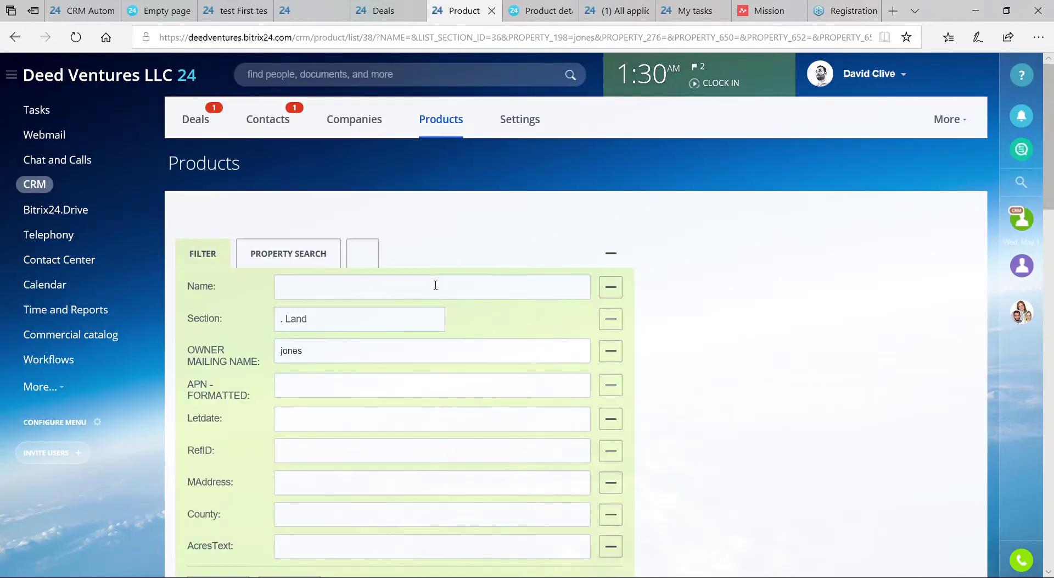
Examine the filtered Mailed properties, including their counties, states, acreage and the total number of records.
scroll(292, 407, down, 4)
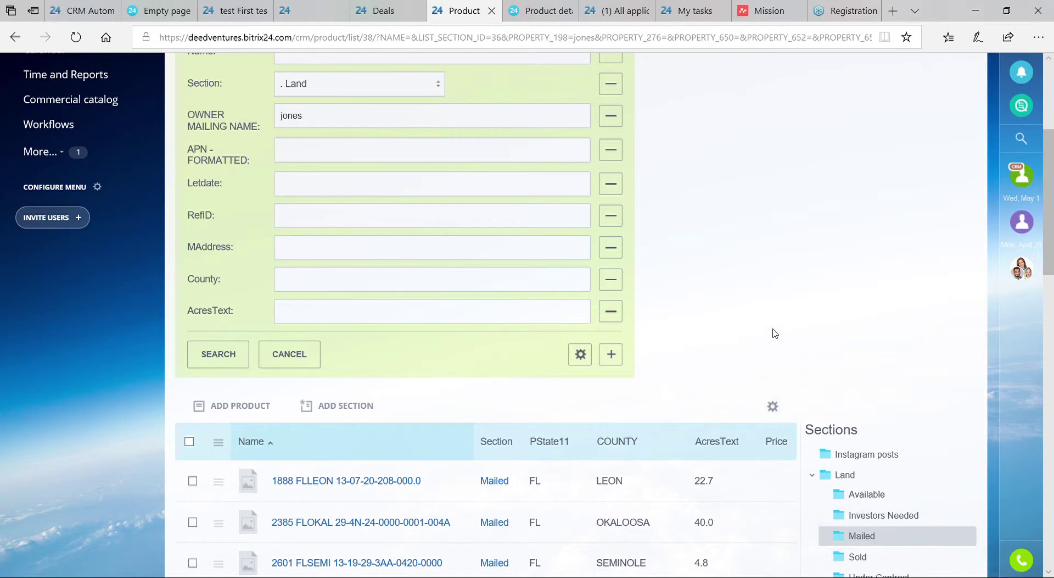
scroll(719, 324, down, 3)
scroll(425, 324, down, 1)
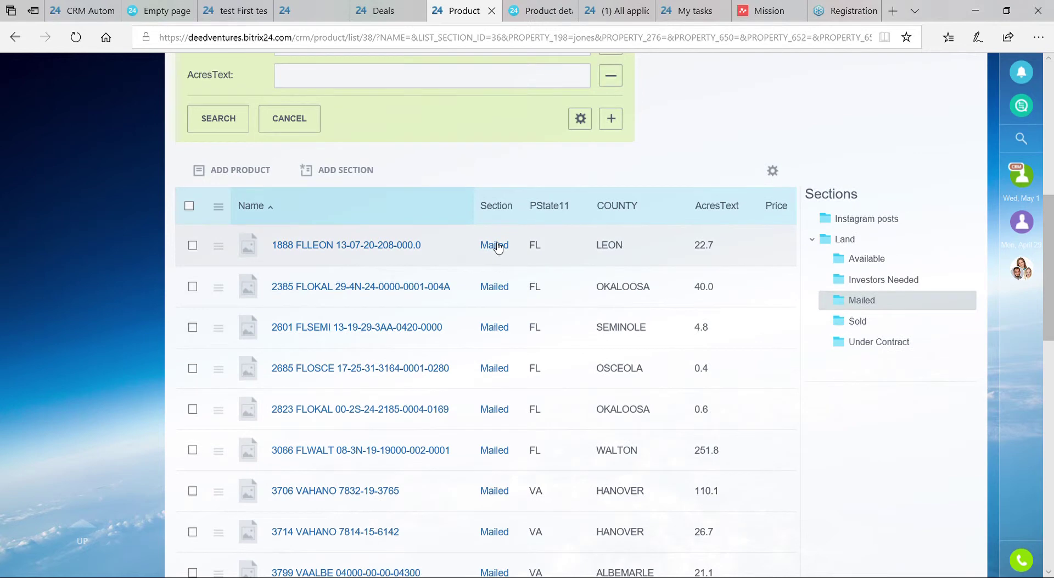
scroll(565, 346, down, 8)
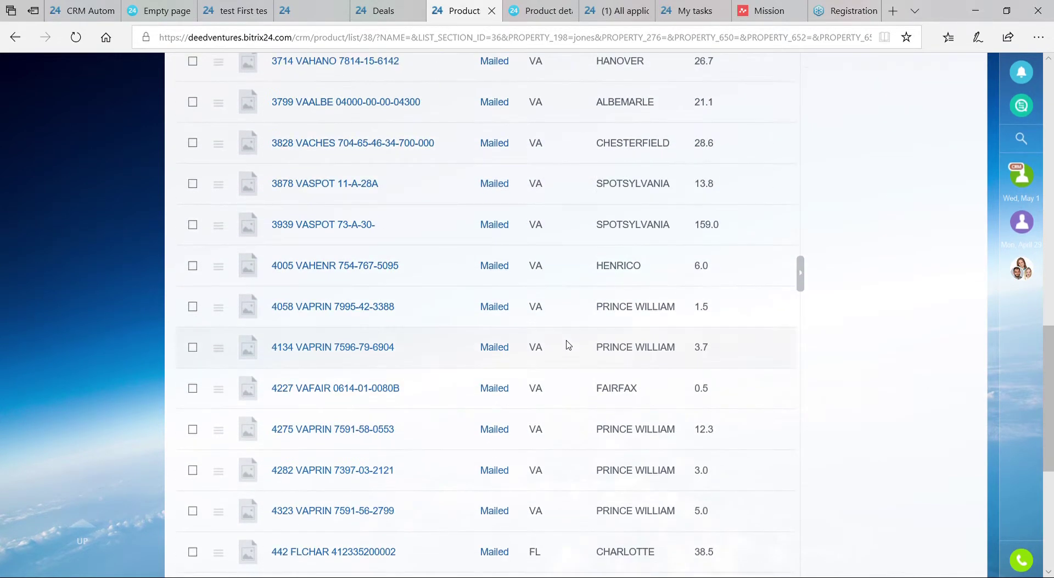
scroll(569, 344, down, 3)
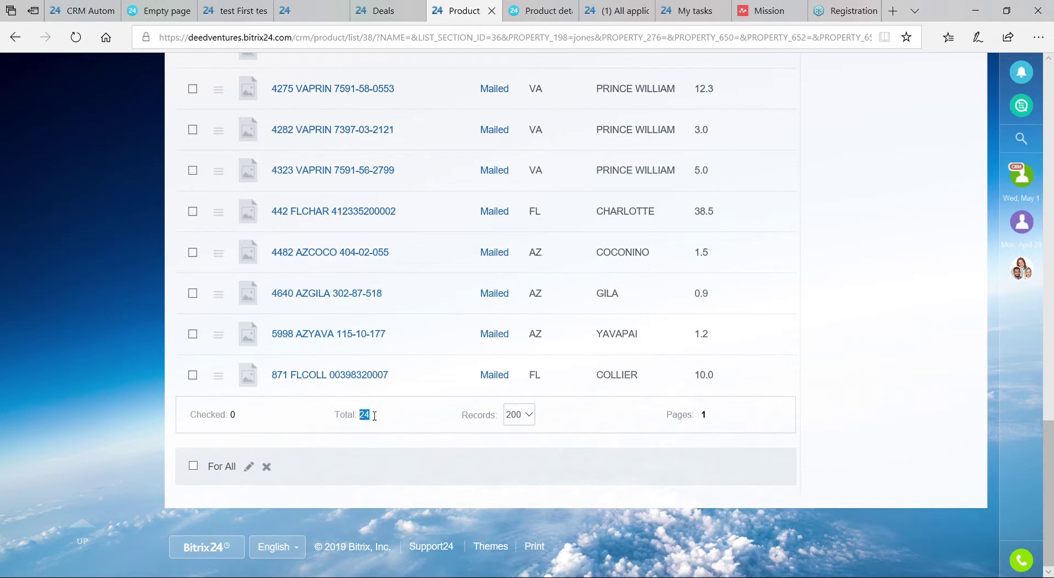
scroll(395, 406, up, 13)
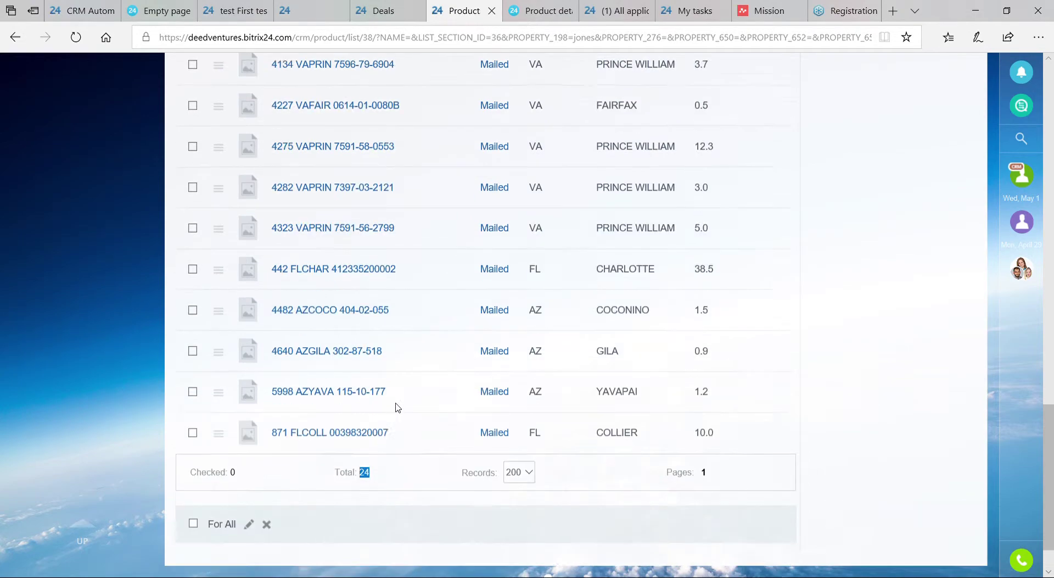
scroll(401, 405, down, 3)
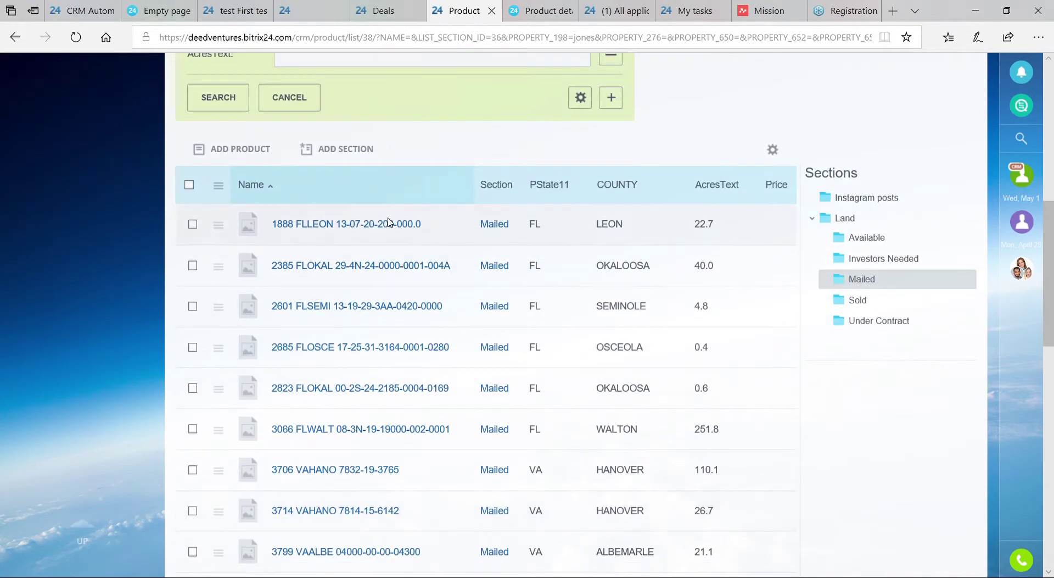
scroll(401, 302, down, 8)
scroll(417, 311, down, 5)
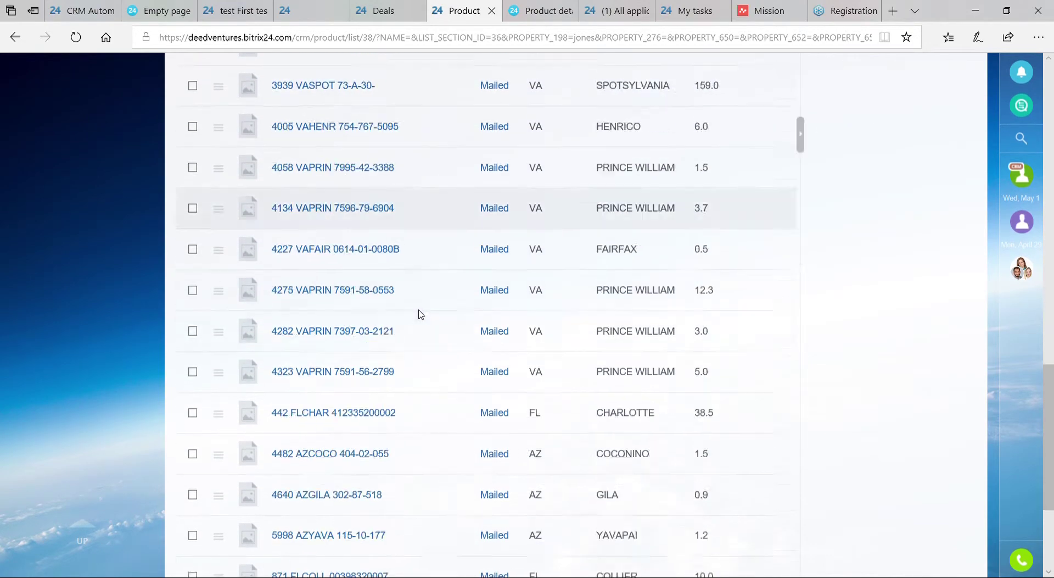
scroll(429, 350, up, 4)
scroll(428, 346, up, 11)
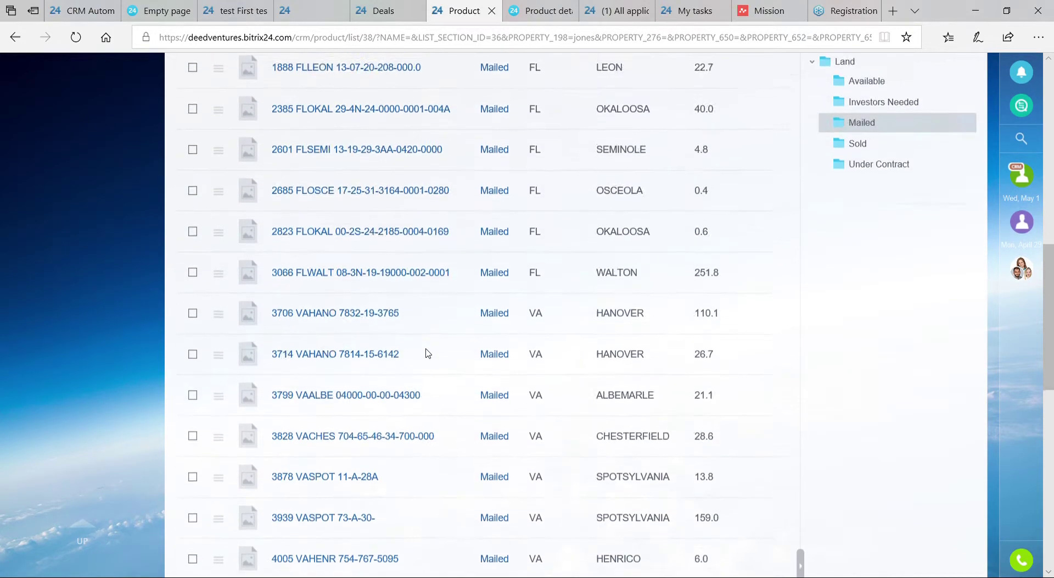
scroll(452, 351, down, 2)
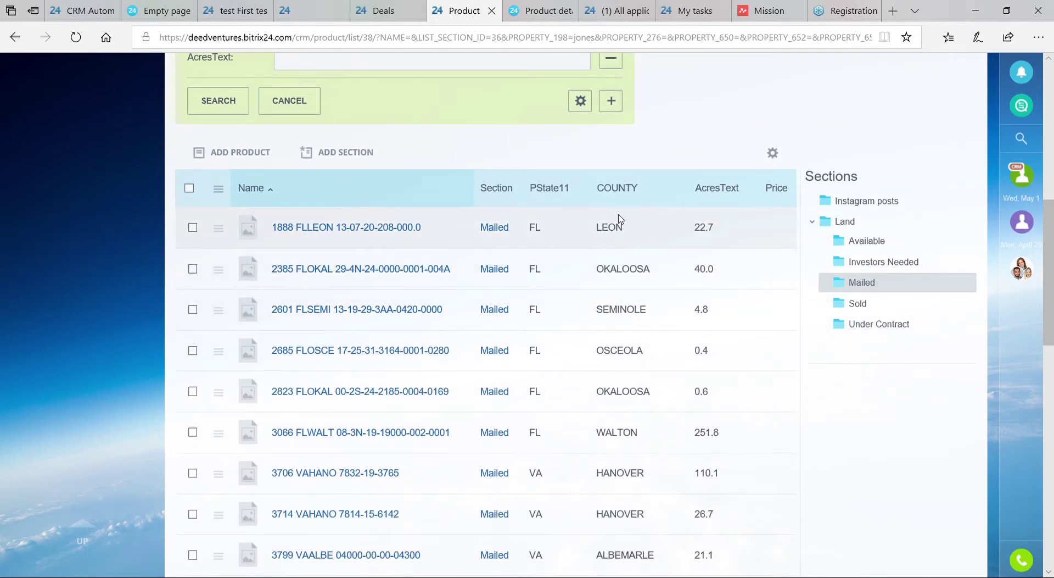
scroll(599, 249, down, 4)
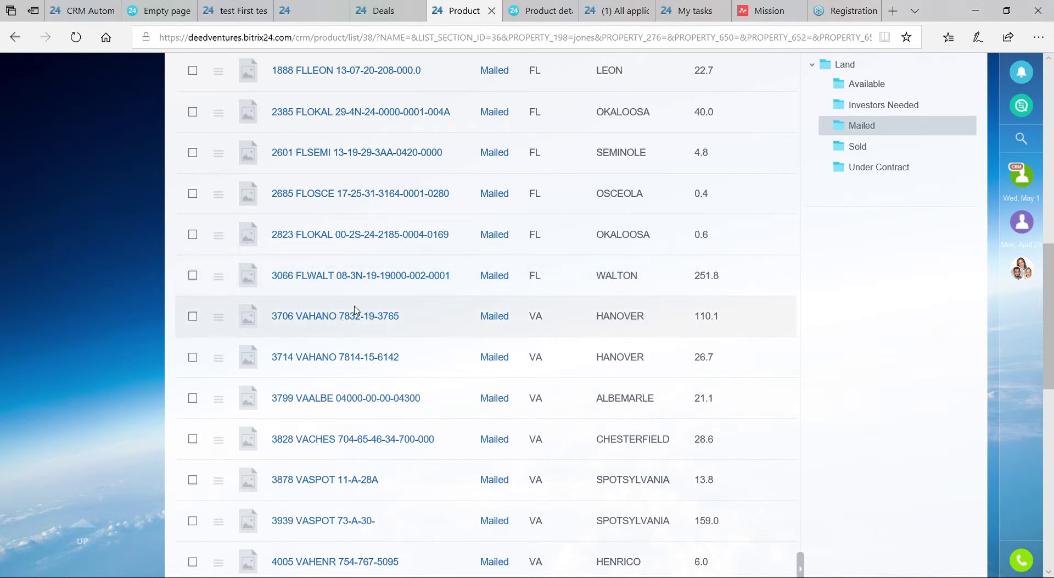
scroll(465, 321, up, 10)
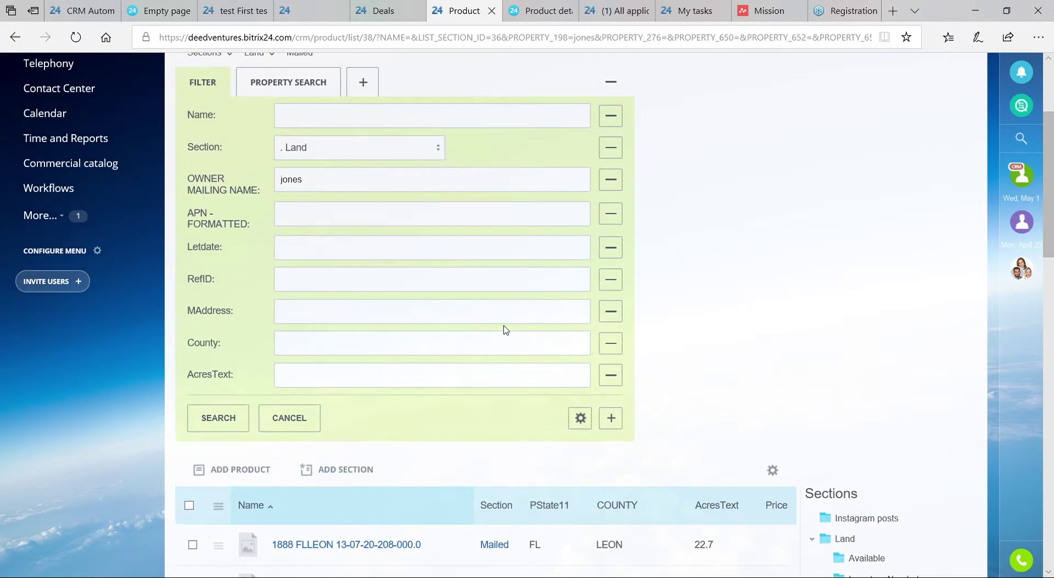
scroll(494, 341, down, 8)
scroll(454, 475, down, 3)
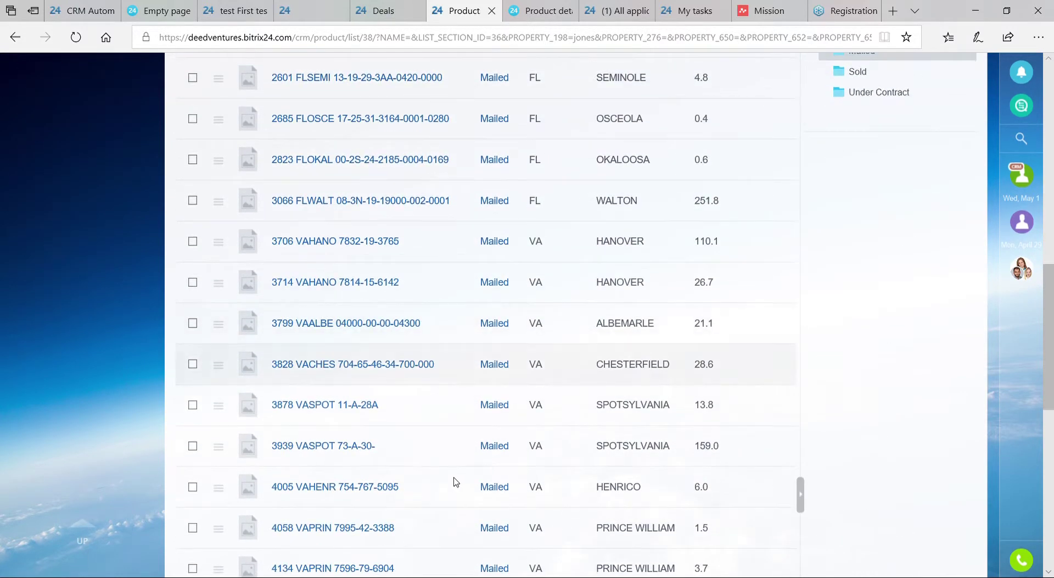
scroll(448, 476, down, 2)
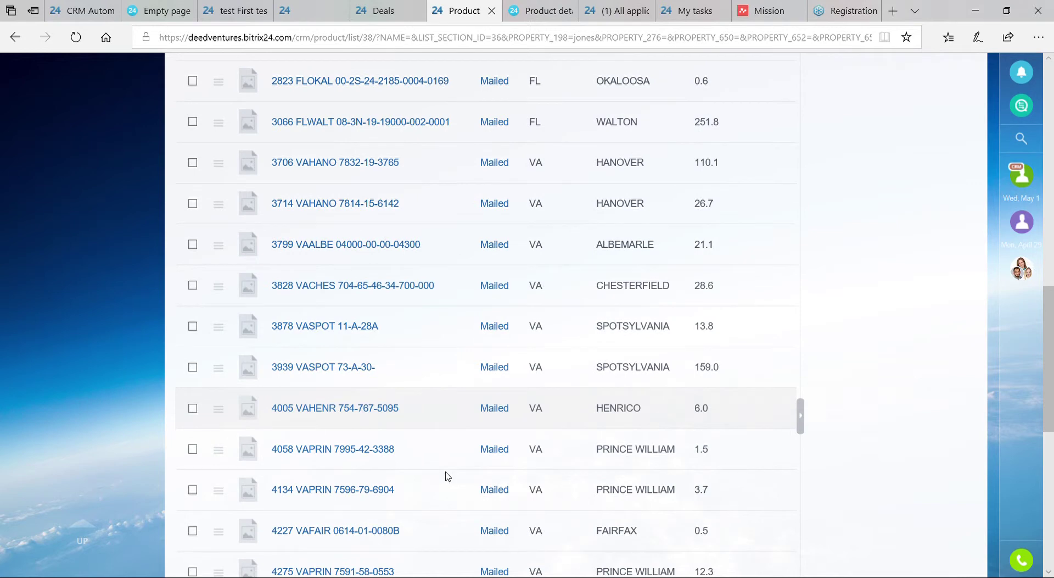
click(356, 163)
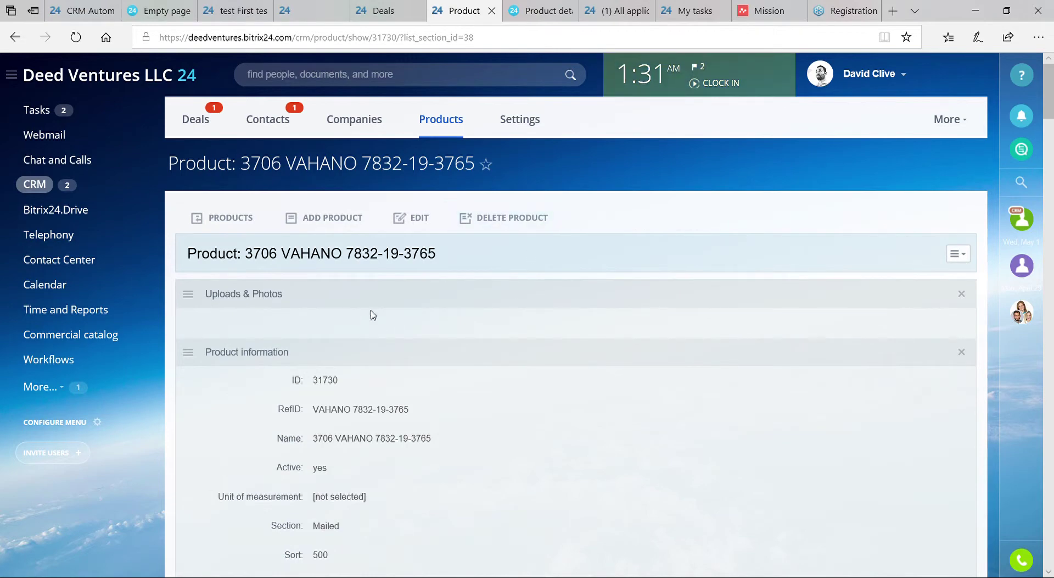
scroll(402, 339, down, 3)
scroll(402, 339, down, 20)
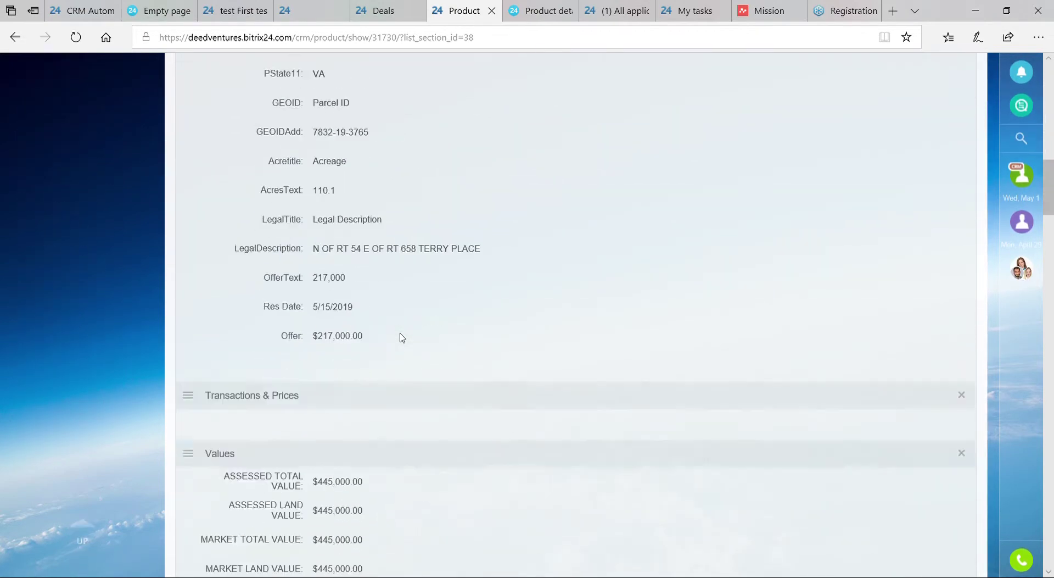
scroll(402, 339, down, 20)
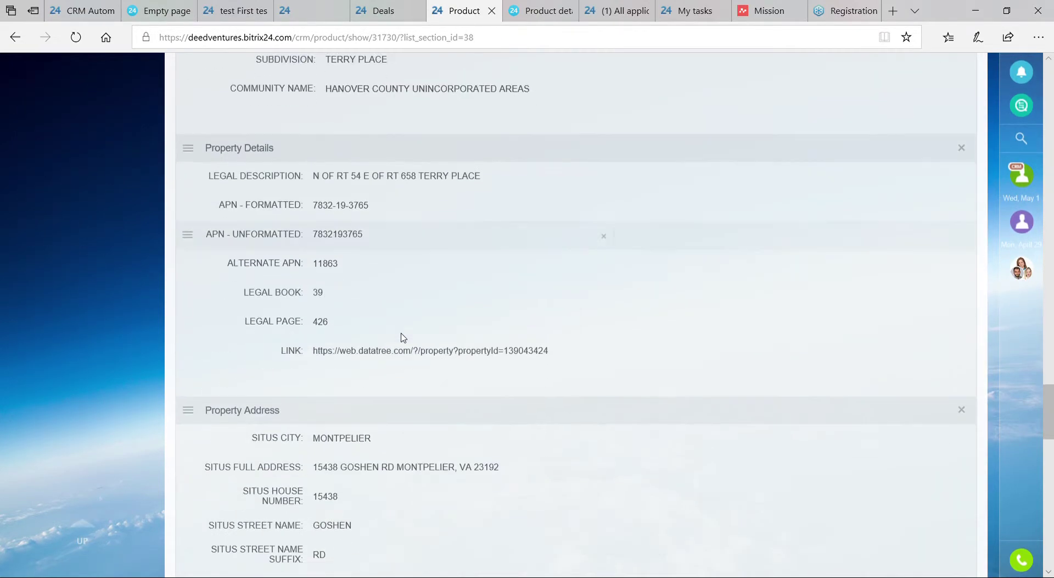
scroll(402, 339, down, 10)
scroll(406, 339, up, 15)
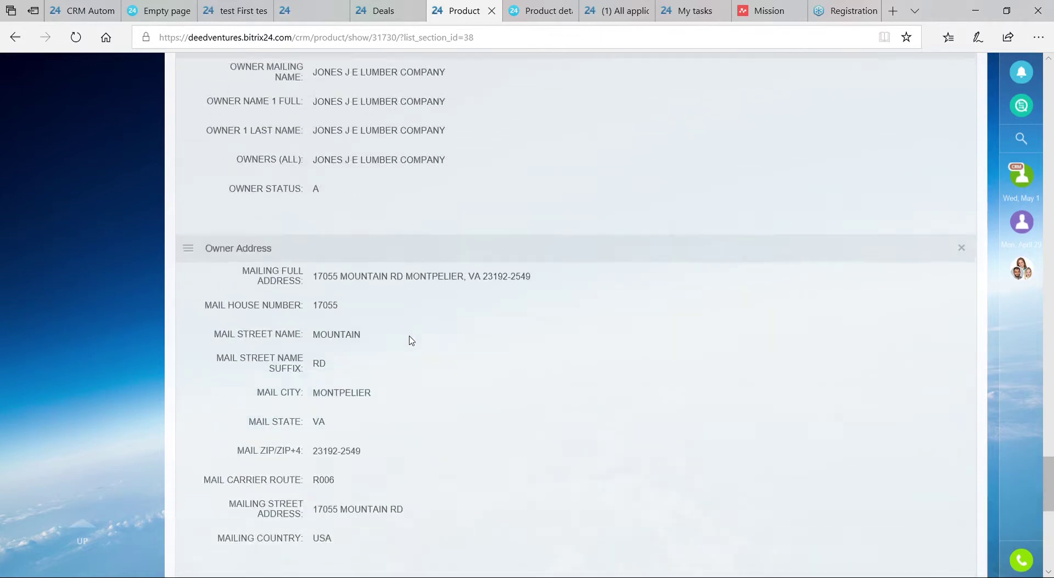
scroll(411, 339, up, 20)
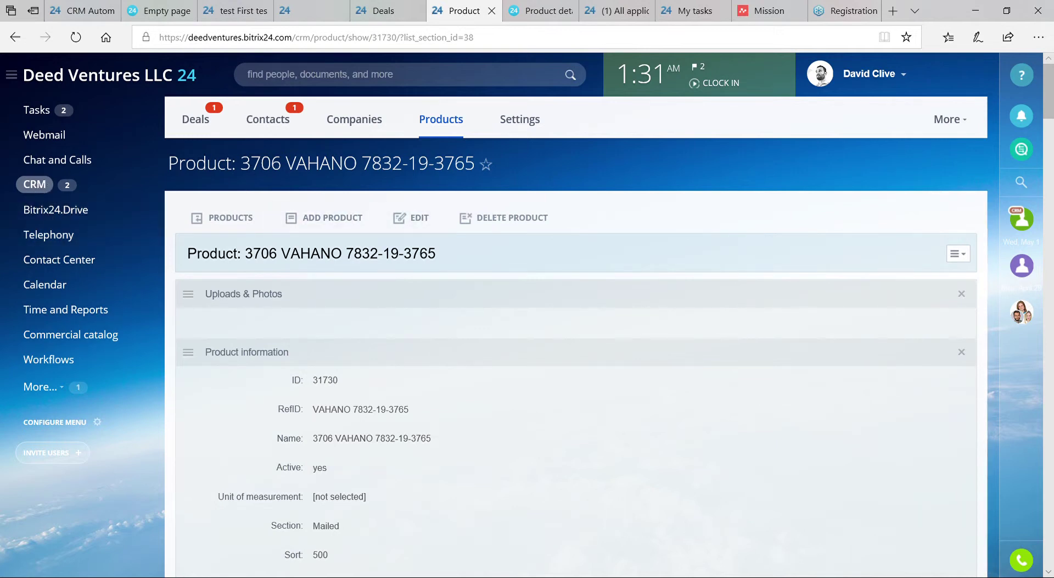
drag(241, 164, 477, 165)
key(ctrl+c)
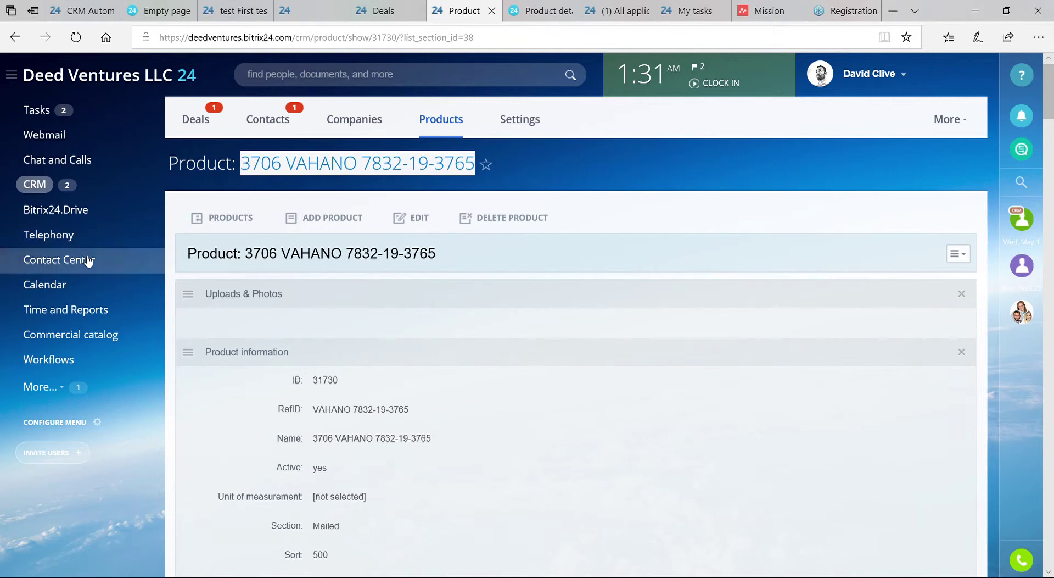
click(65, 335)
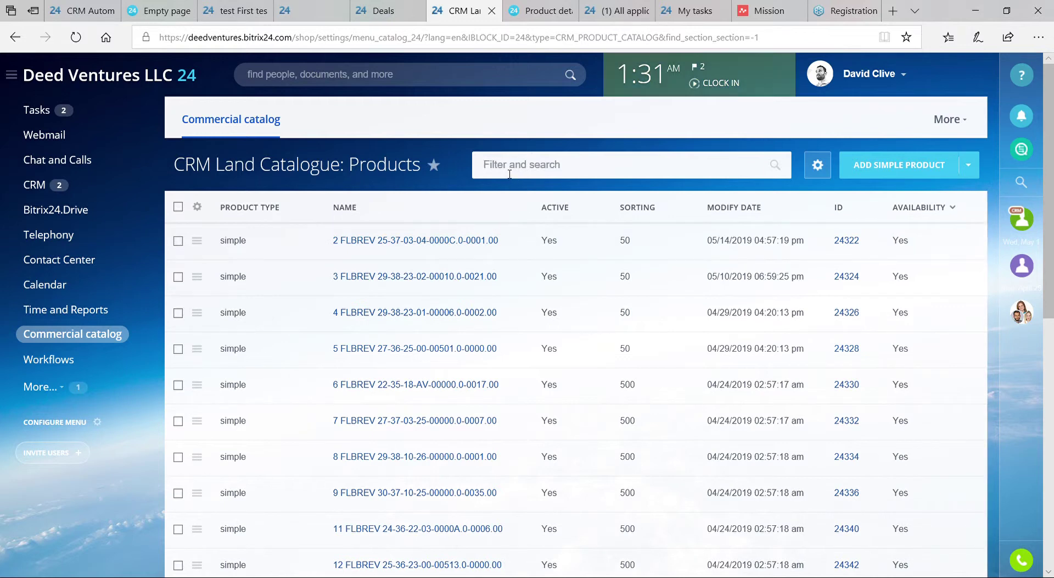
key(ctrl+v)
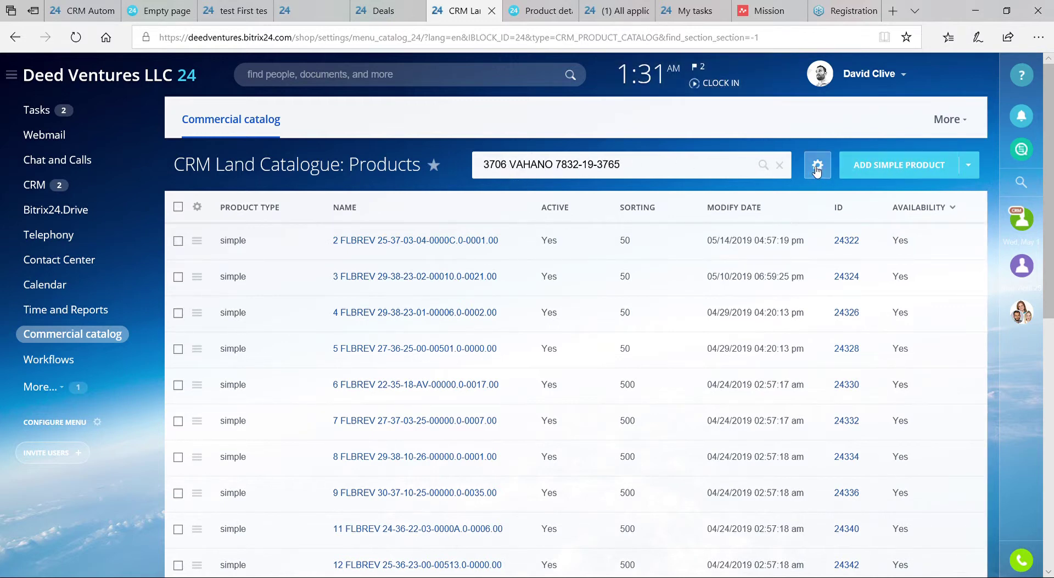
click(764, 165)
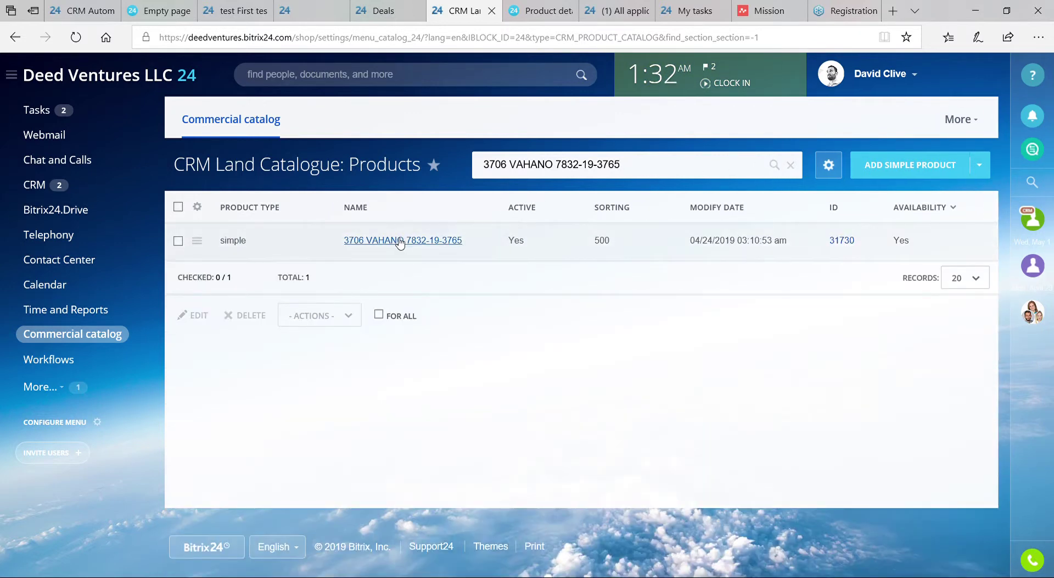
click(399, 241)
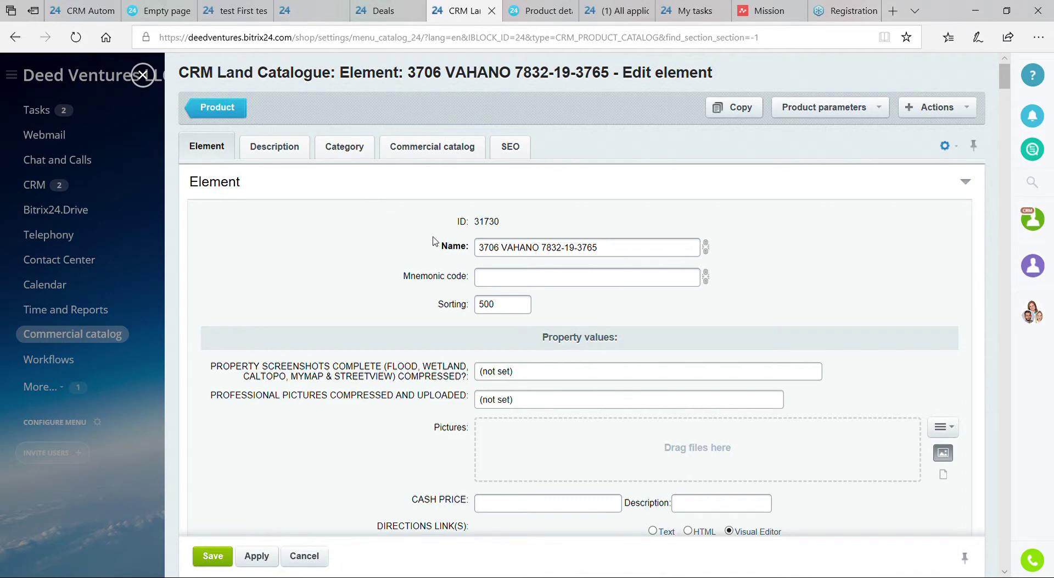
Examine the element's editable fields, including pictures, cash price, directions and map links, buyer documents and disclosure responses, and close the form.
scroll(419, 251, down, 15)
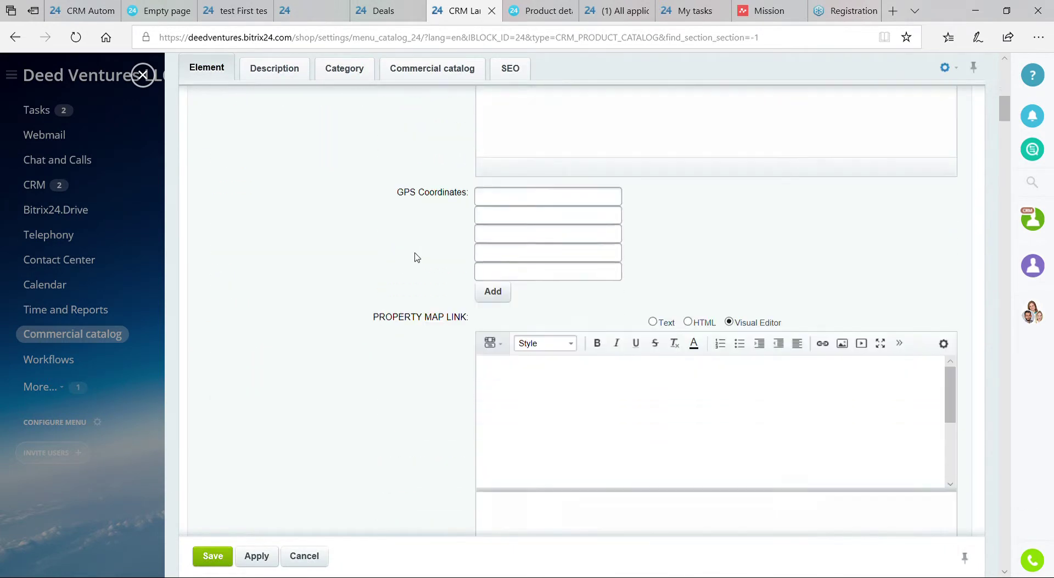
scroll(418, 257, down, 15)
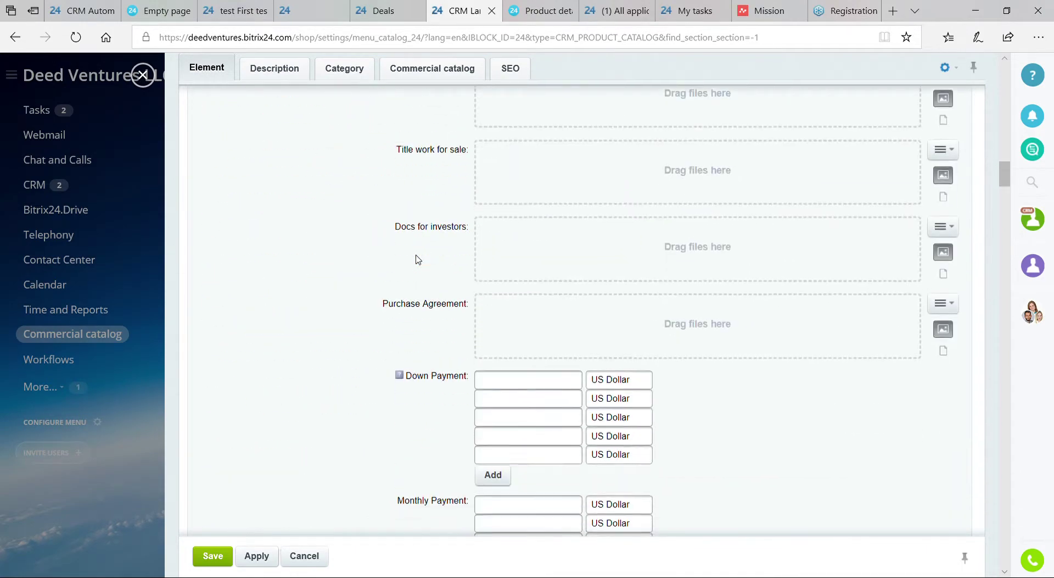
scroll(419, 260, down, 12)
scroll(417, 264, up, 12)
scroll(416, 263, up, 20)
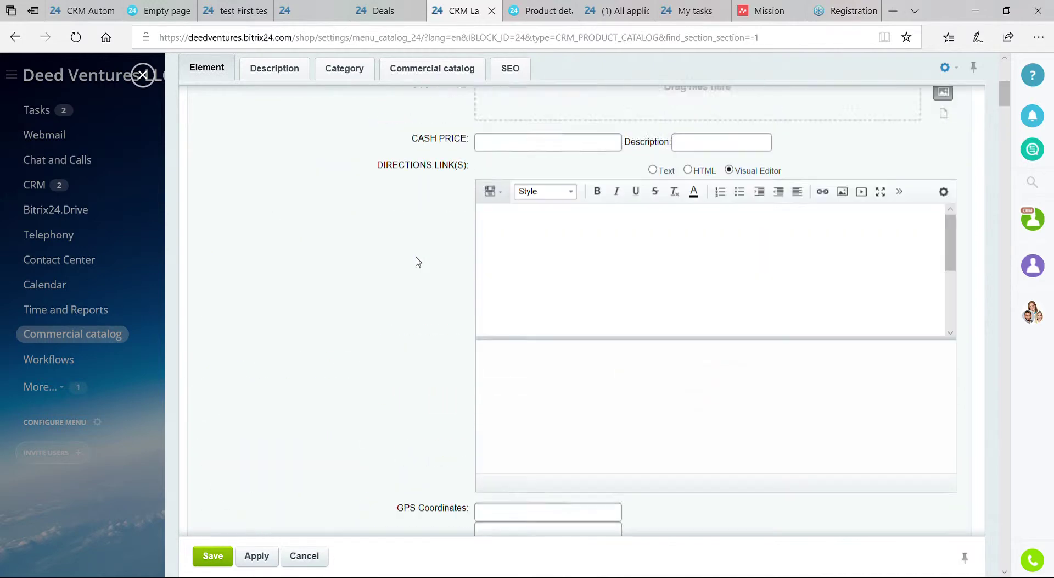
scroll(412, 266, down, 3)
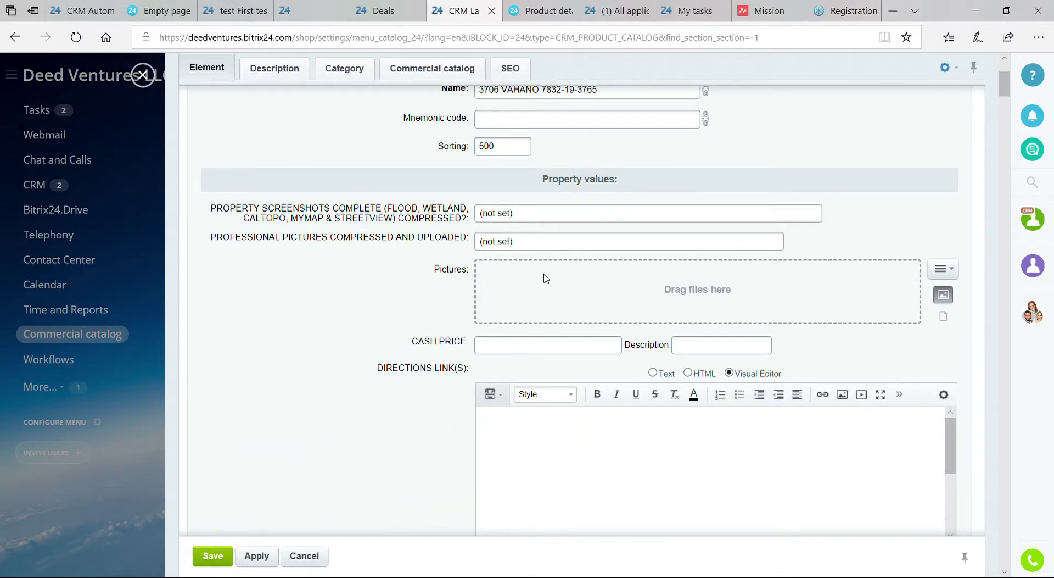
scroll(415, 288, down, 3)
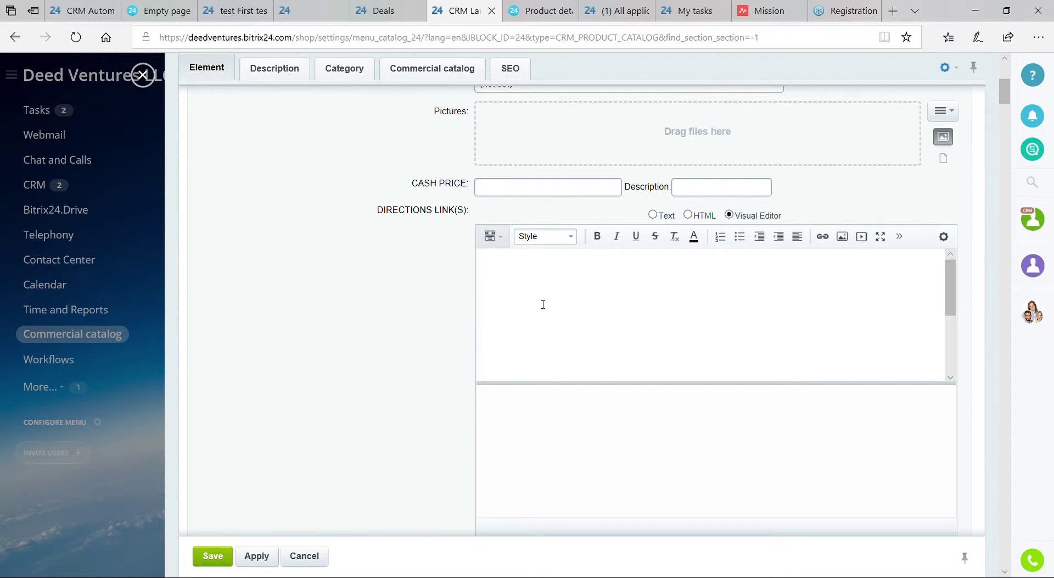
scroll(423, 285, down, 2)
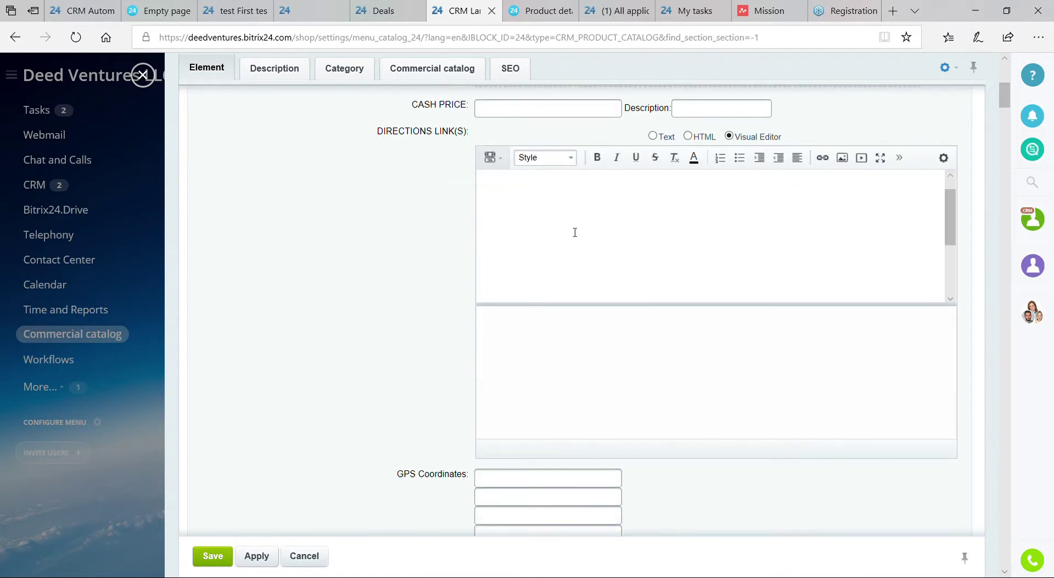
scroll(427, 260, down, 4)
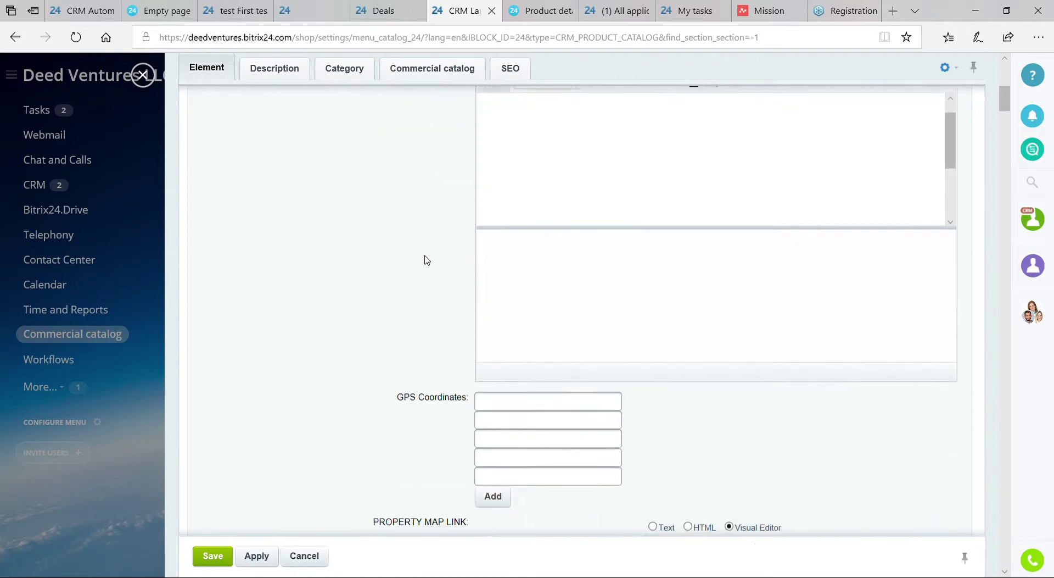
scroll(478, 253, down, 3)
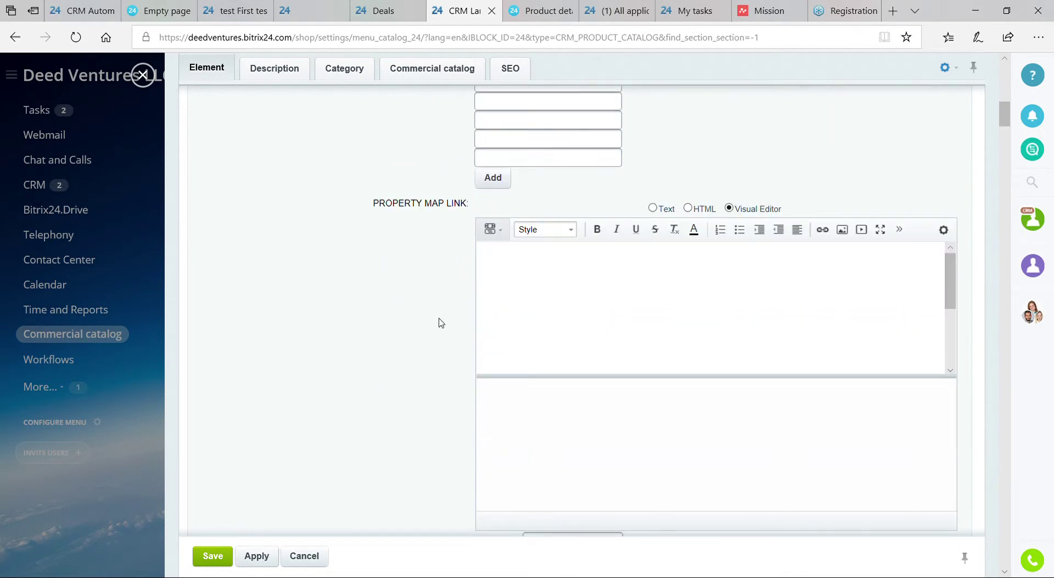
scroll(424, 323, down, 4)
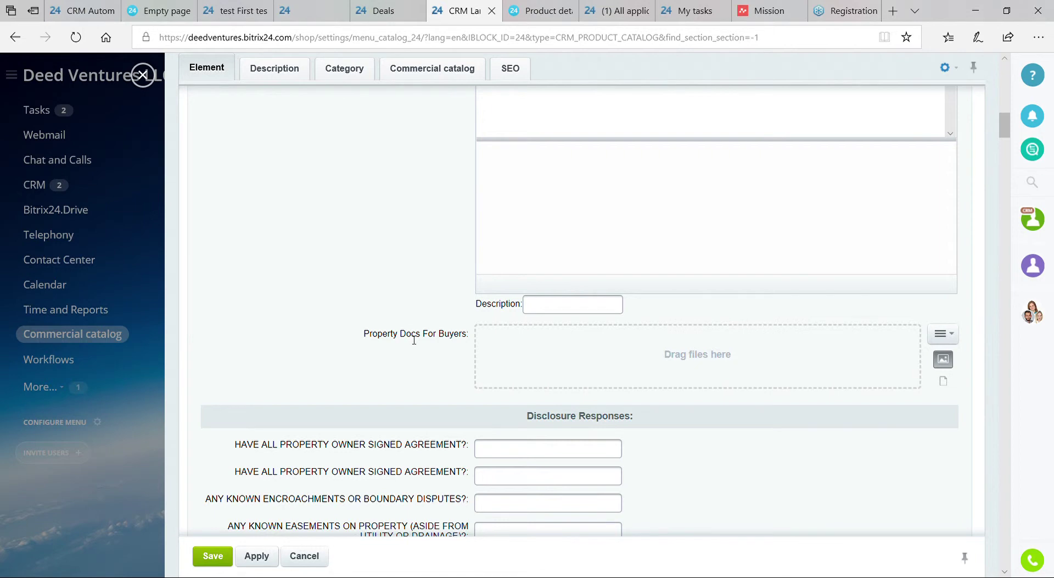
scroll(430, 341, up, 4)
scroll(423, 337, down, 5)
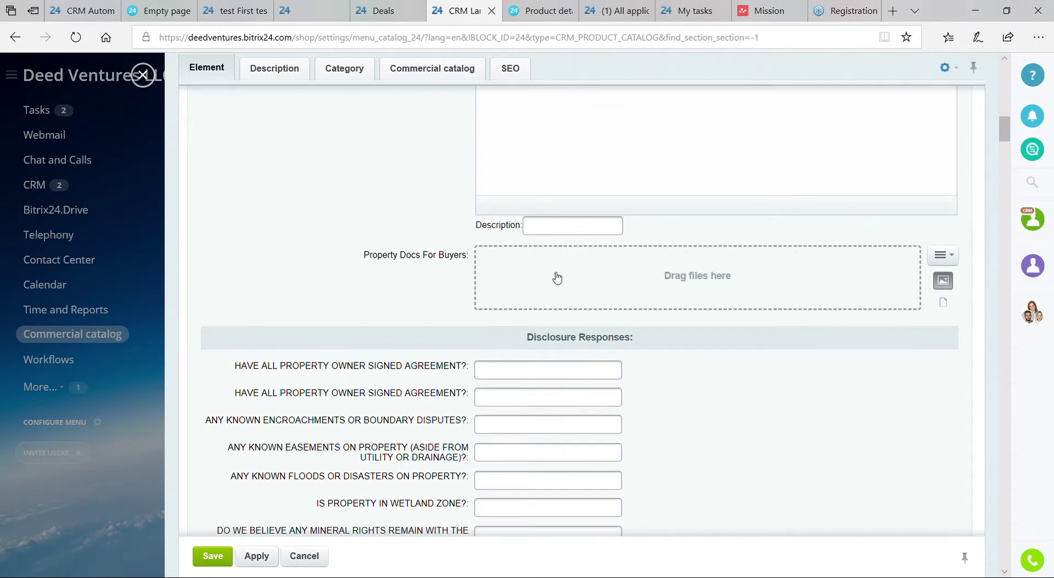
scroll(409, 293, down, 4)
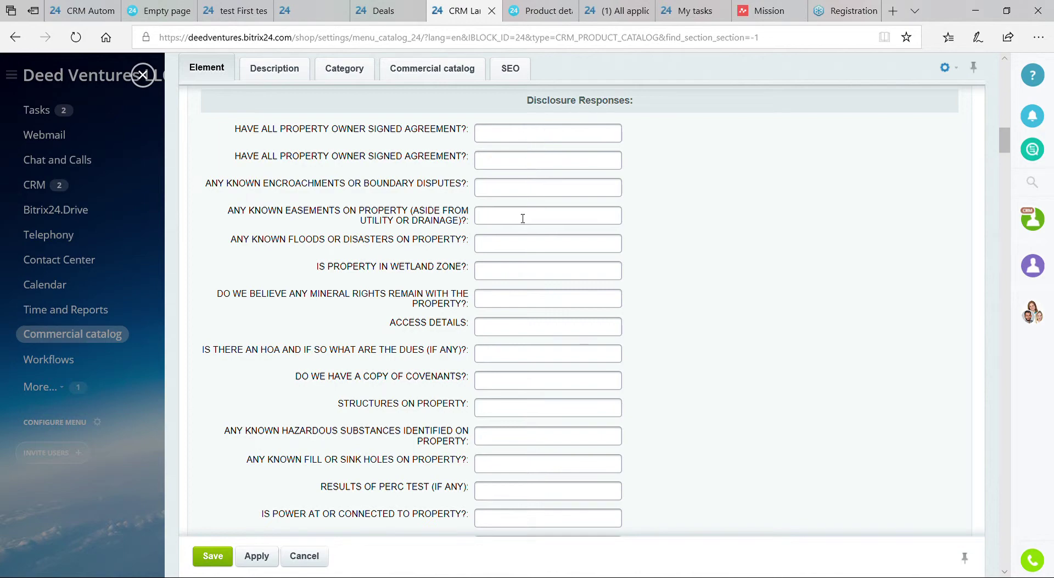
scroll(506, 285, down, 7)
scroll(466, 273, up, 20)
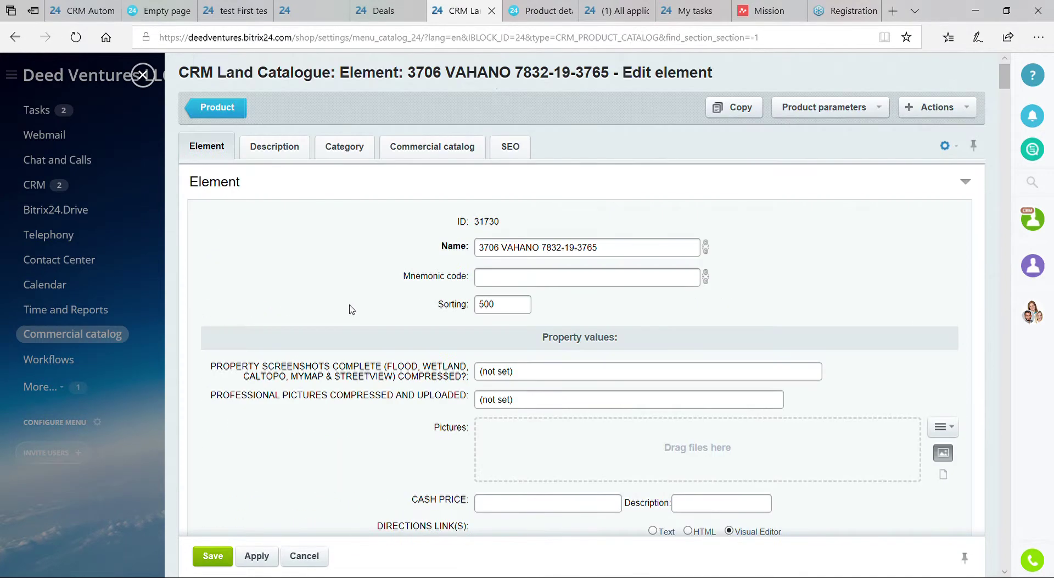
click(144, 82)
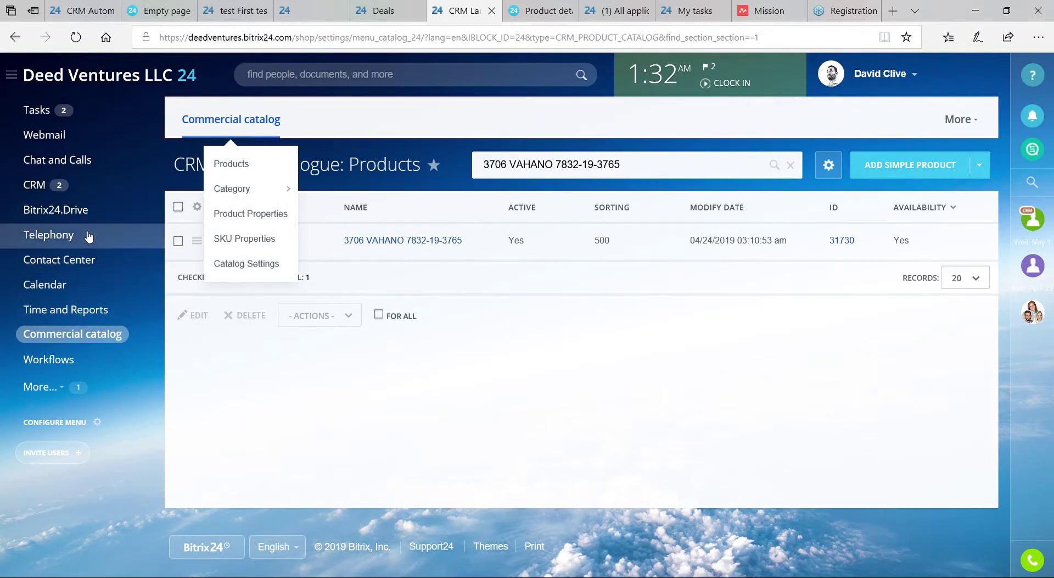
Return to the CRM products list and set the filter's Section to Mailed.
click(34, 185)
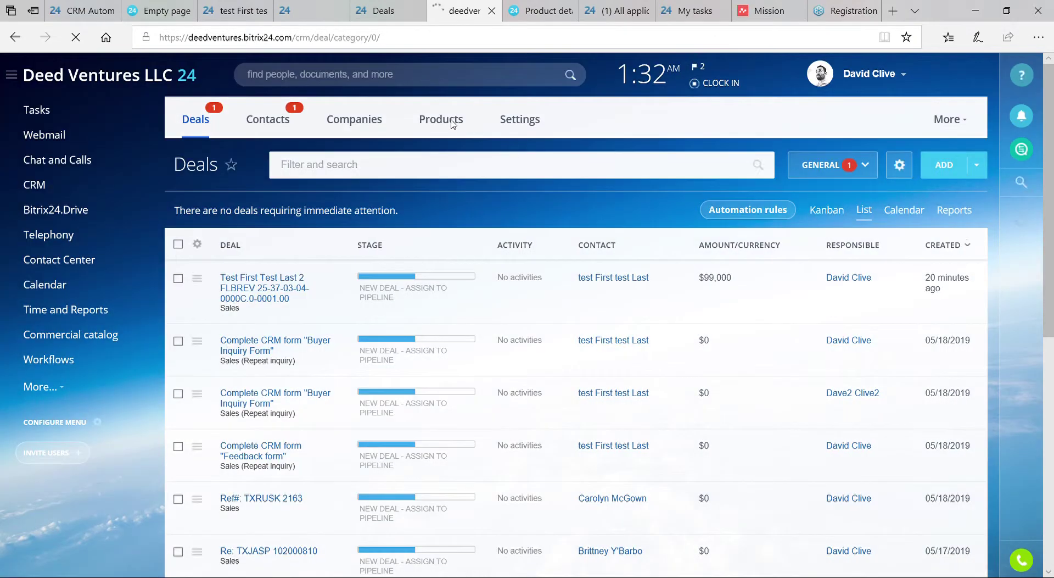
click(449, 120)
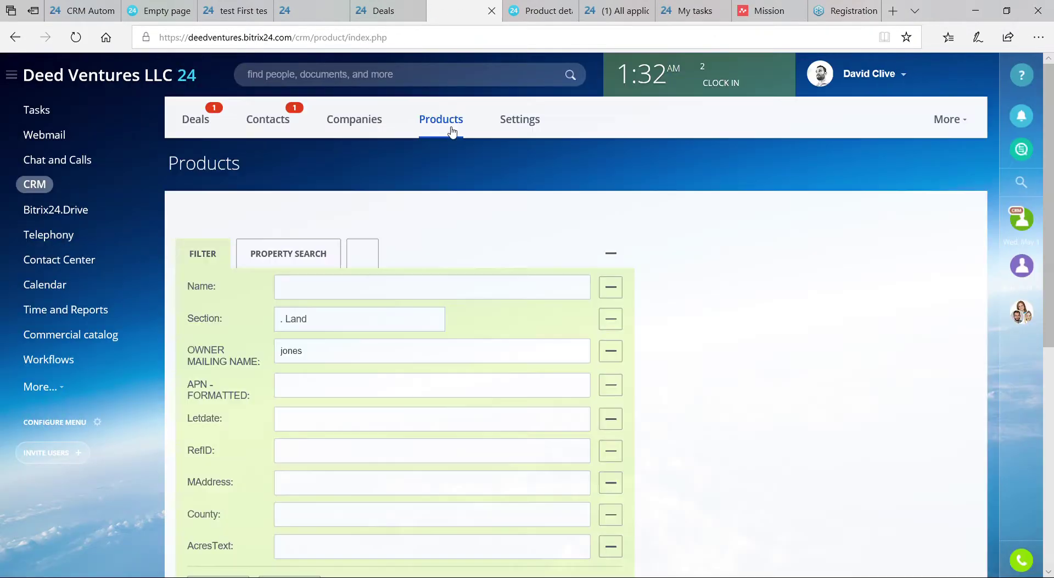
click(415, 320)
click(369, 357)
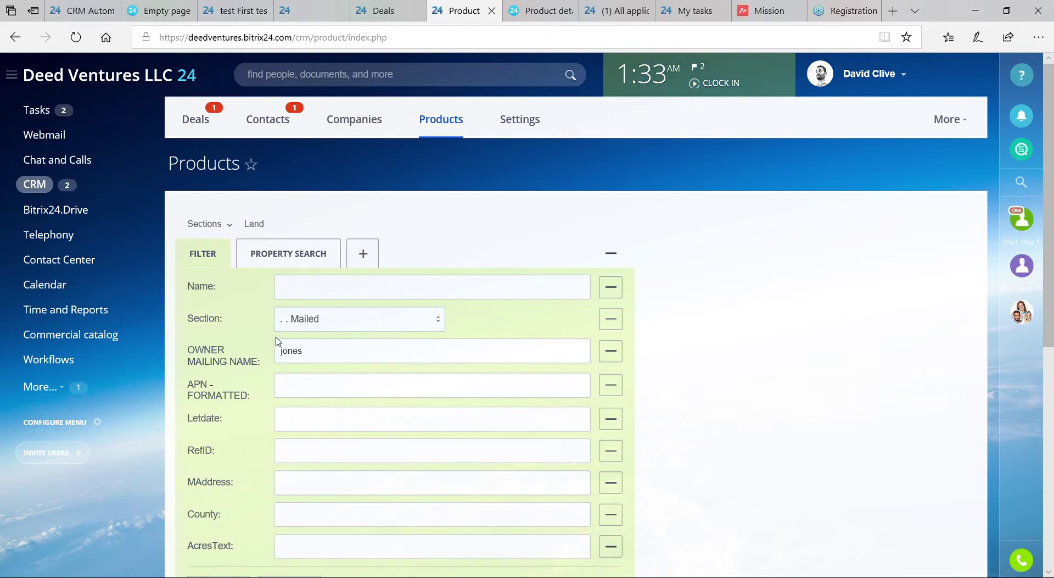
Examine the product filter's save option and the list of additional fields that can be added to it.
scroll(324, 359, down, 3)
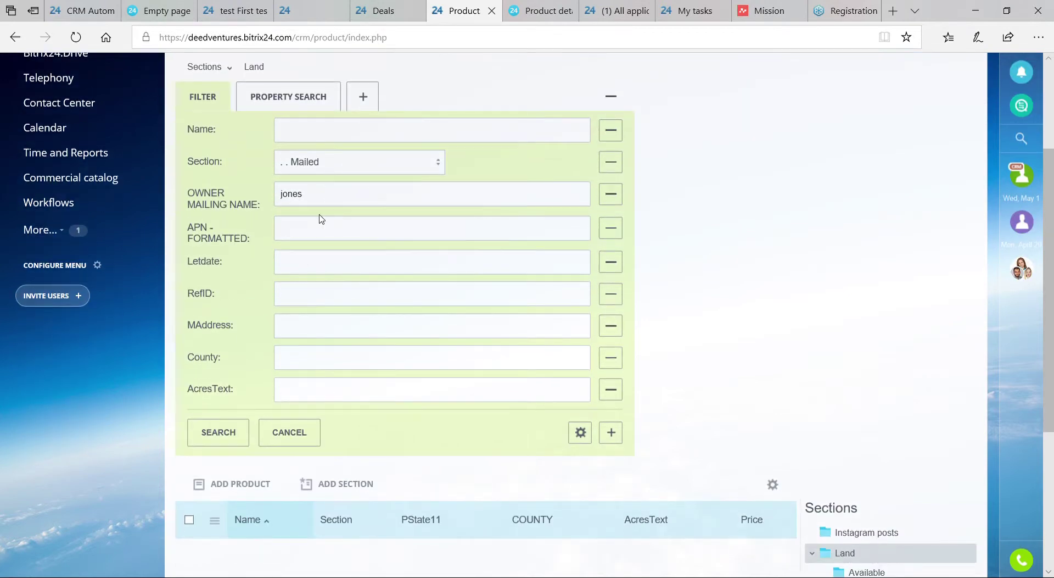
click(583, 432)
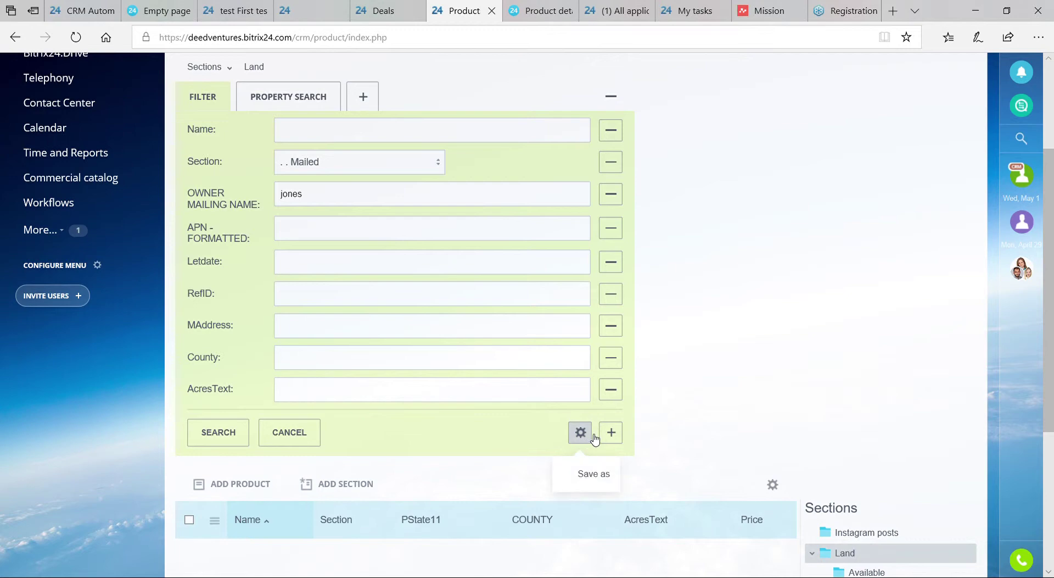
click(610, 432)
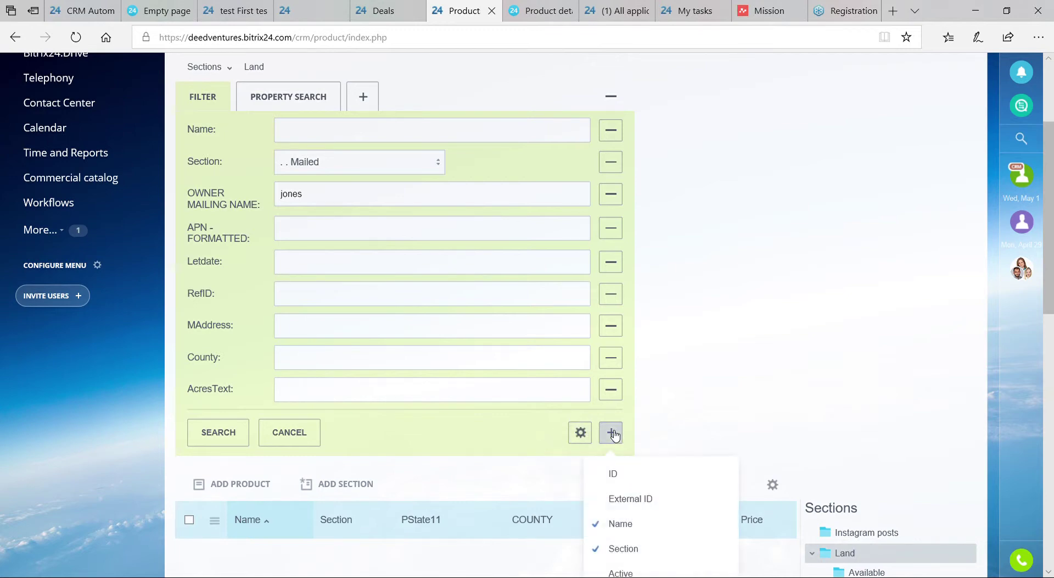
scroll(662, 419, down, 6)
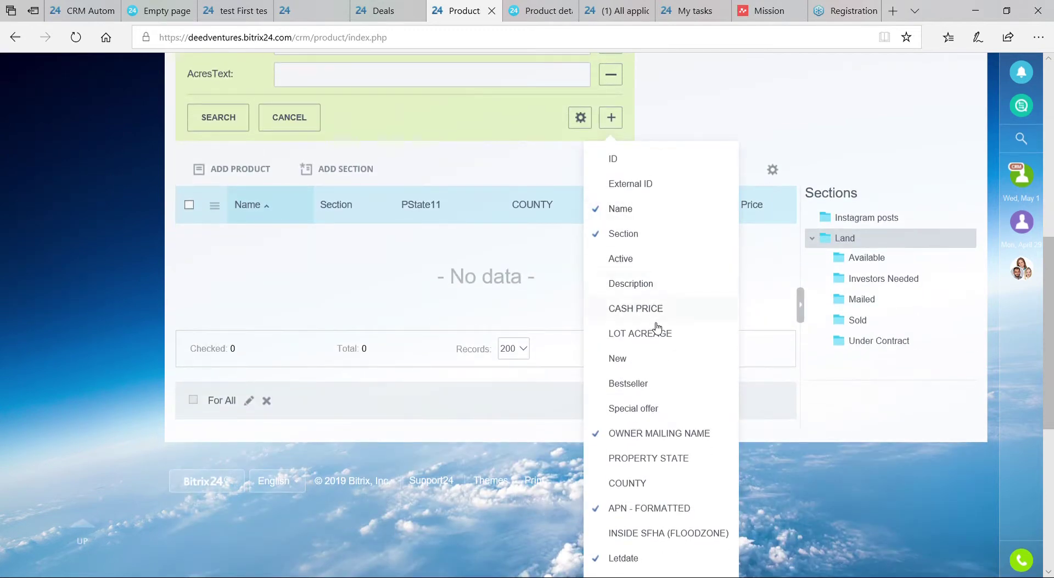
scroll(660, 346, down, 5)
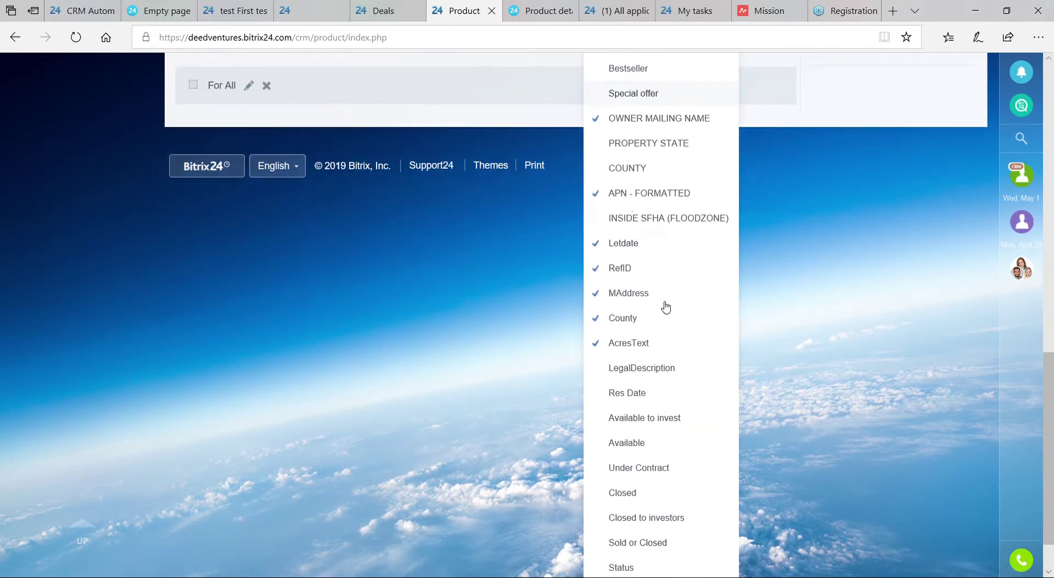
scroll(653, 296, down, 1)
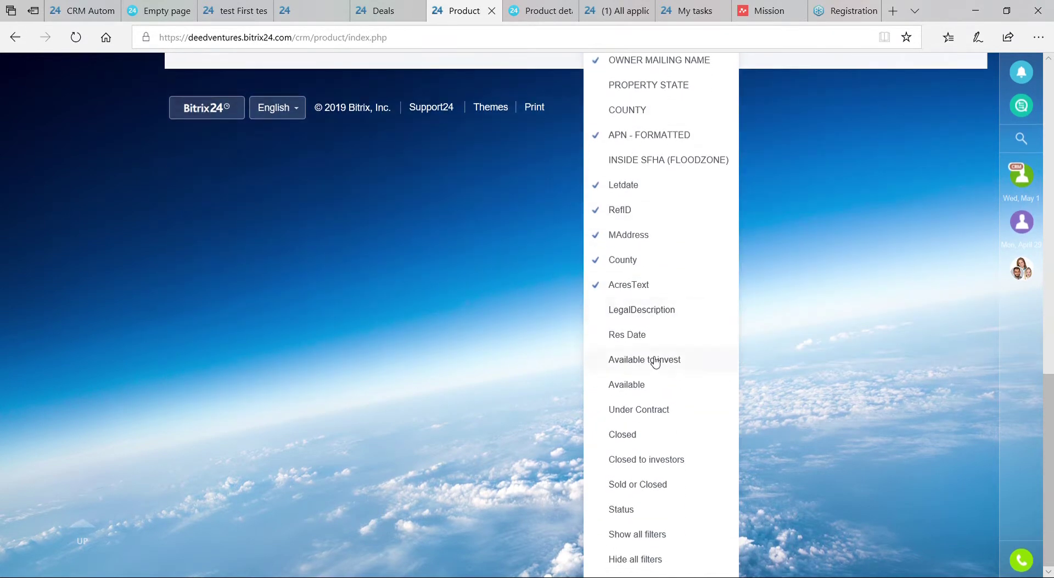
scroll(662, 359, up, 3)
scroll(654, 359, up, 1)
scroll(648, 346, up, 3)
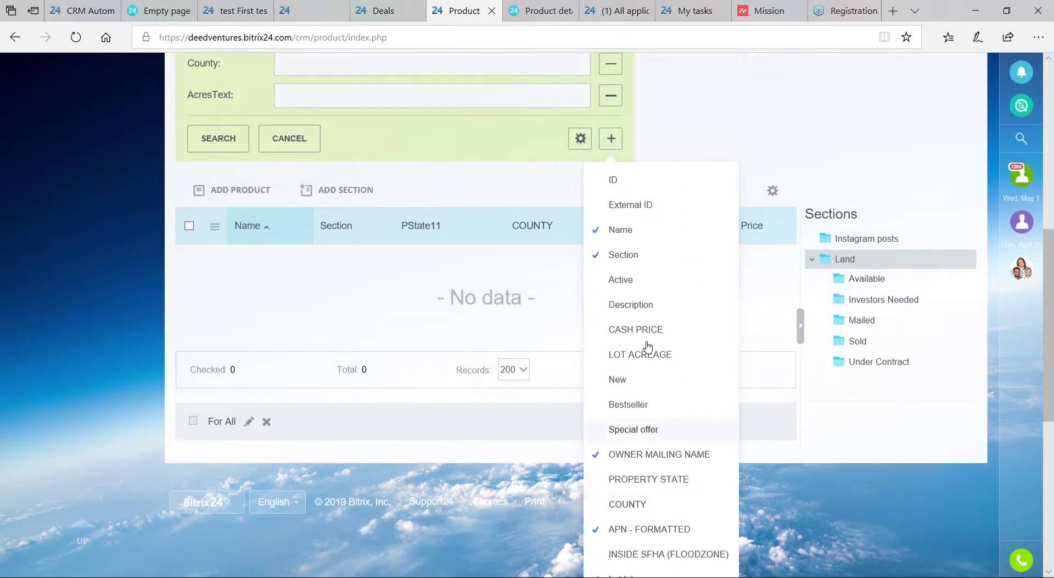
scroll(644, 405, up, 4)
scroll(657, 423, down, 10)
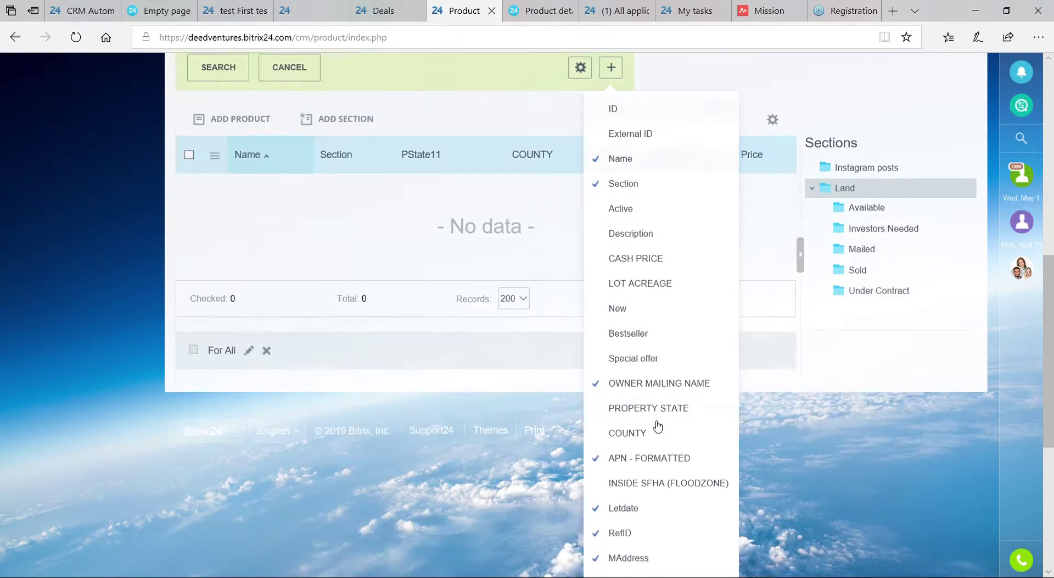
scroll(663, 393, up, 10)
click(683, 325)
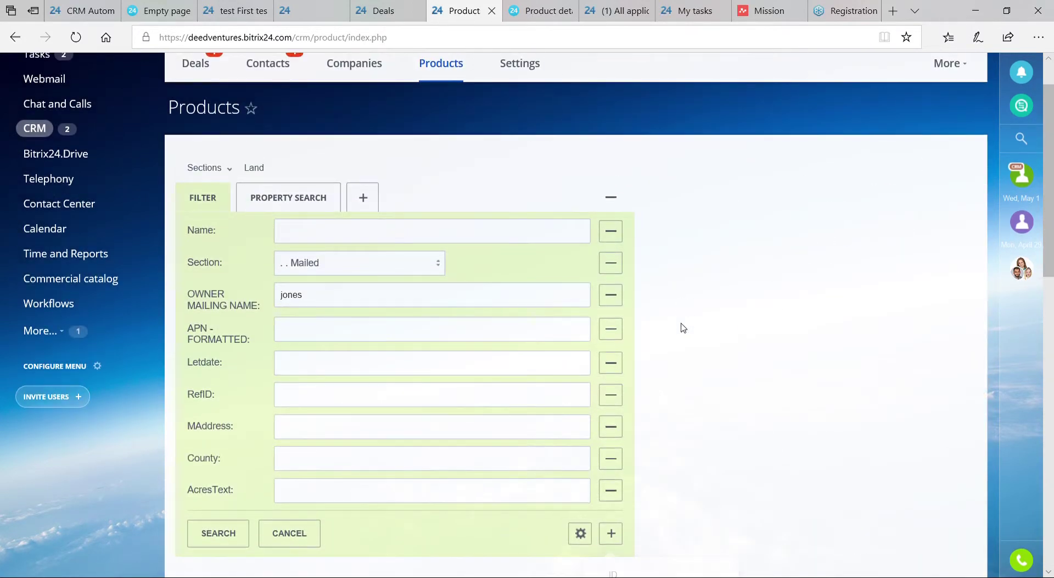
scroll(684, 339, down, 1)
scroll(768, 219, up, 3)
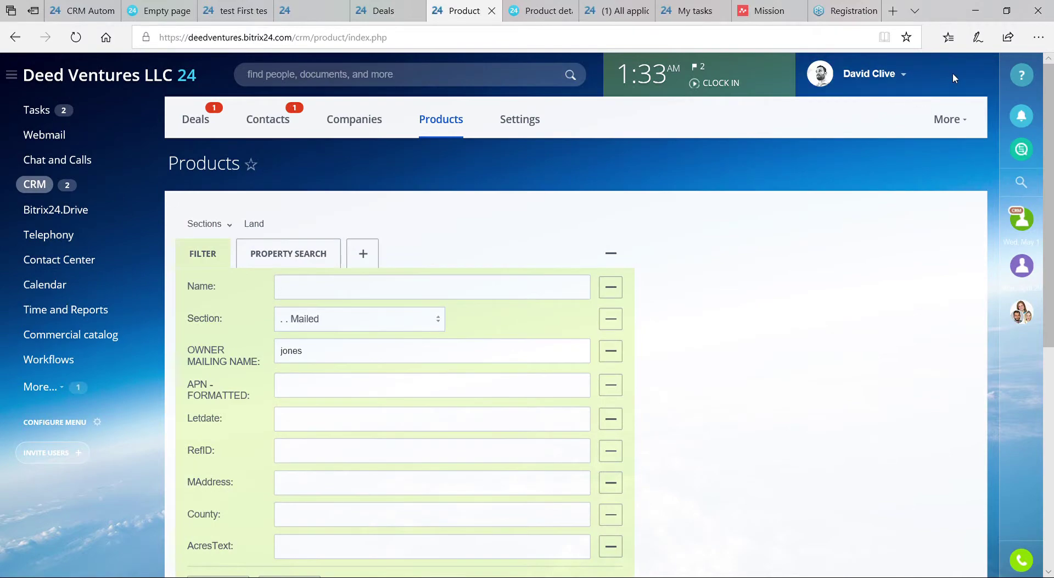